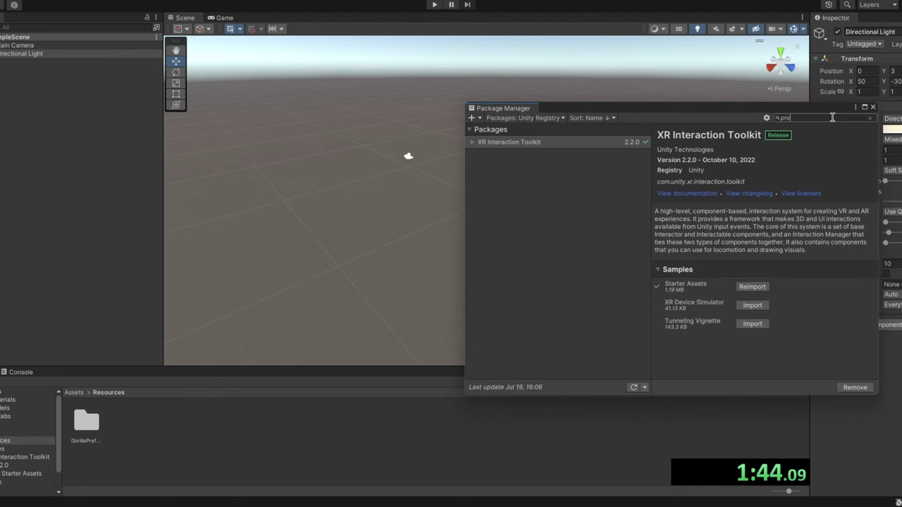
# - Search the Unity Registry packages for pro builder, shorten the search term, and select the ProBuilder package
pyautogui.write('builder')
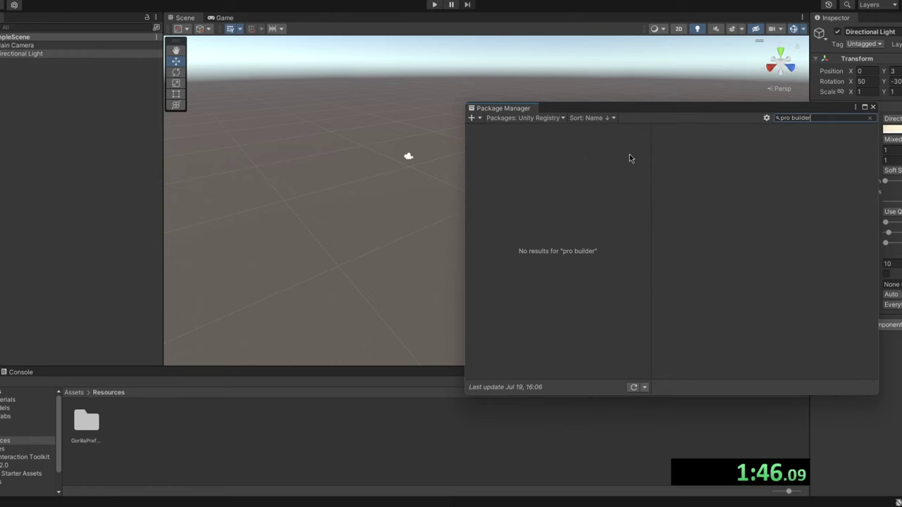
pyautogui.press('BackSpace')
pyautogui.press('BackSpace')
pyautogui.press('BackSpace')
pyautogui.press('BackSpace')
pyautogui.press('BackSpace')
pyautogui.press('BackSpace')
pyautogui.press('BackSpace')
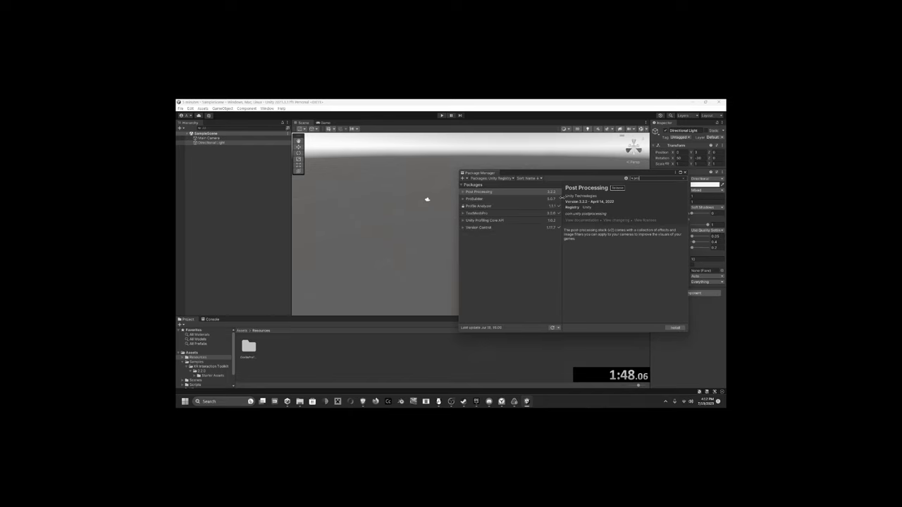
pyautogui.click(607, 158)
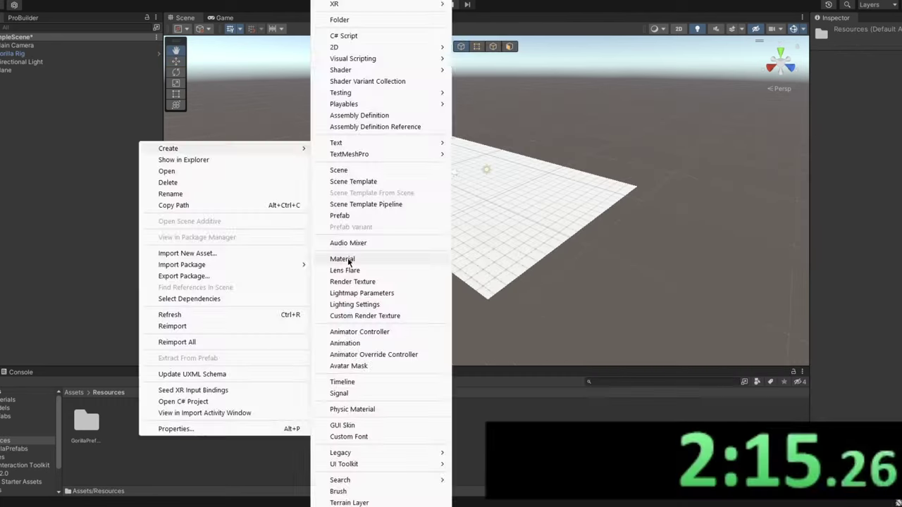
# - Create a material named grass in the Resources folder and apply it to the plane
pyautogui.click(345, 259)
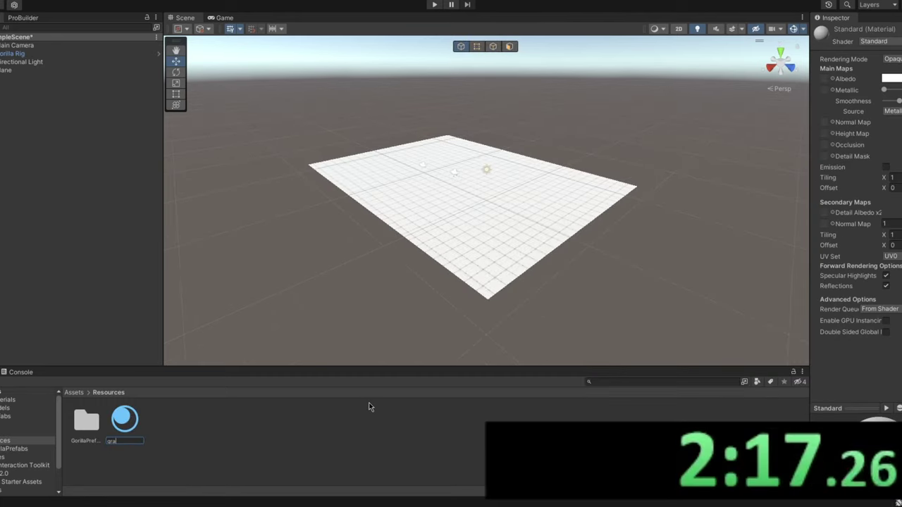
pyautogui.press('Return')
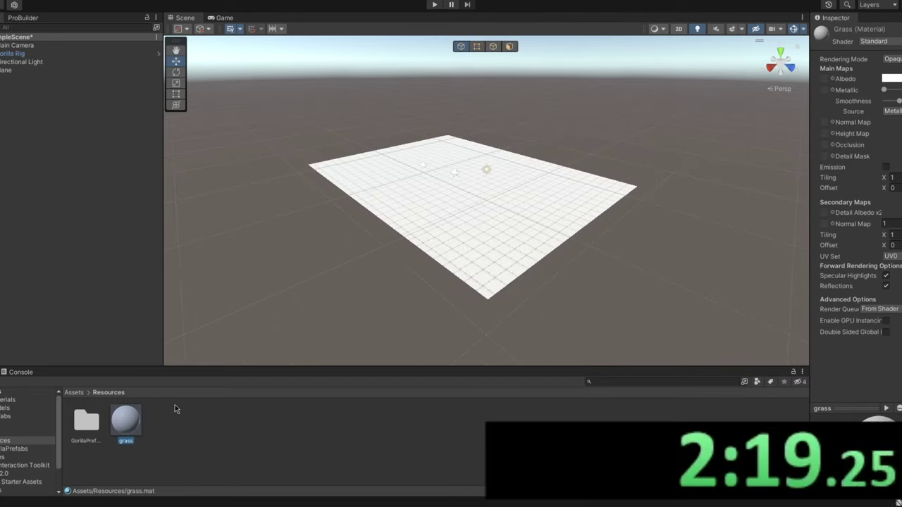
pyautogui.moveTo(125, 421); pyautogui.dragTo(520, 216)
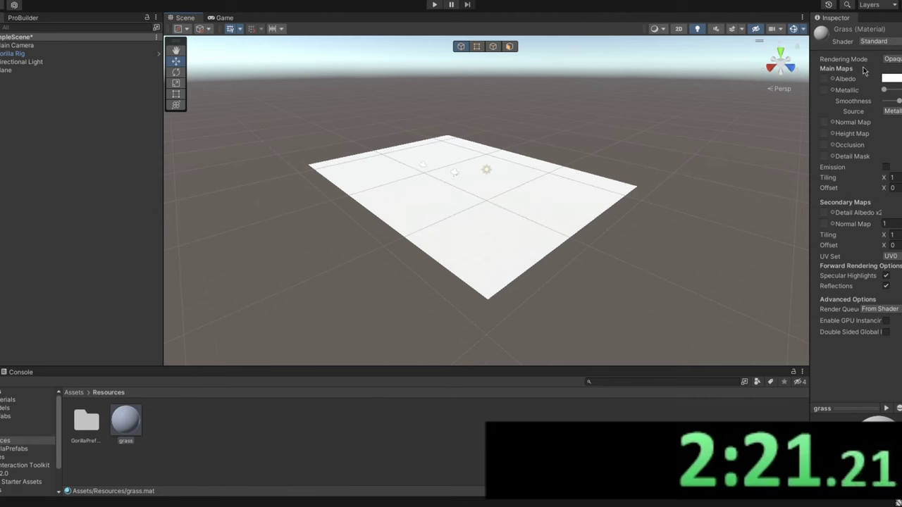
# - Set the grass material's albedo colour to a bright green
pyautogui.click(890, 78)
pyautogui.click(849, 124)
pyautogui.click(885, 144)
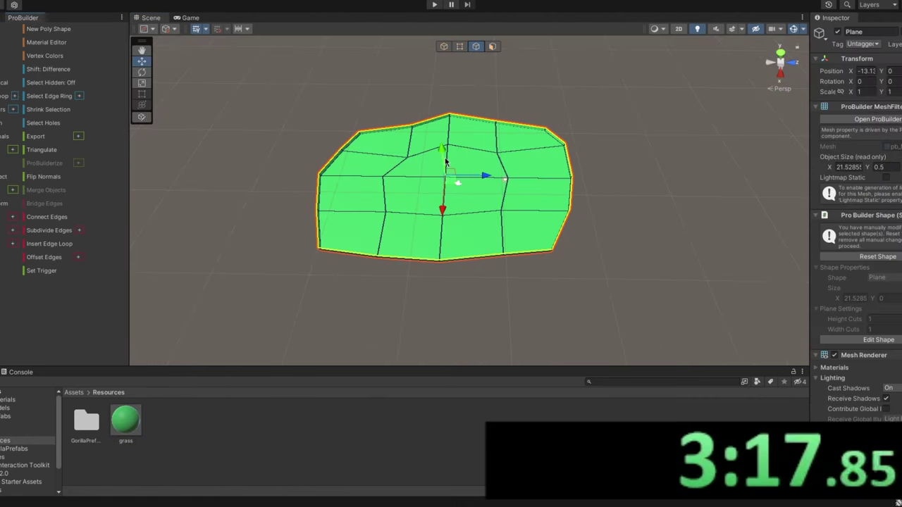
# - Extrude the green plane's outer edges upward to form surrounding walls about 12 units high
pyautogui.moveTo(445, 162); pyautogui.dragTo(444, 66)
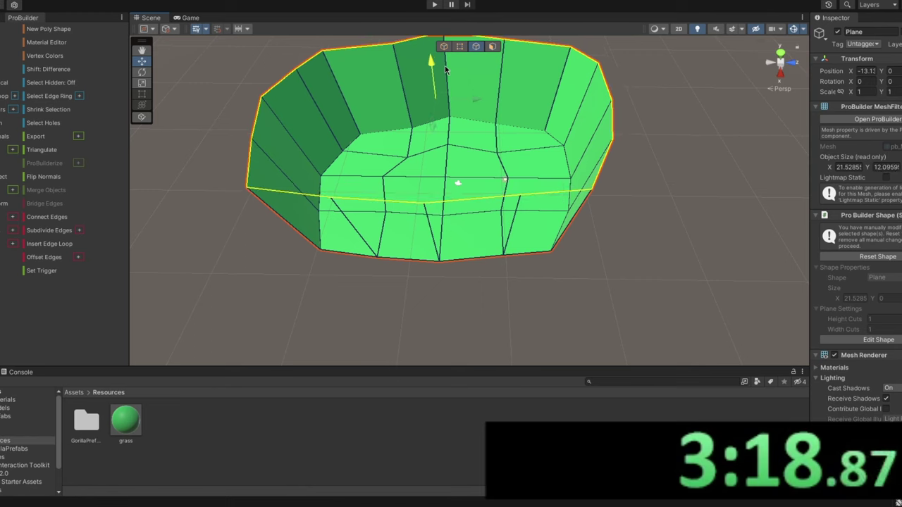
pyautogui.moveTo(445, 66); pyautogui.dragTo(541, 255, button='right')
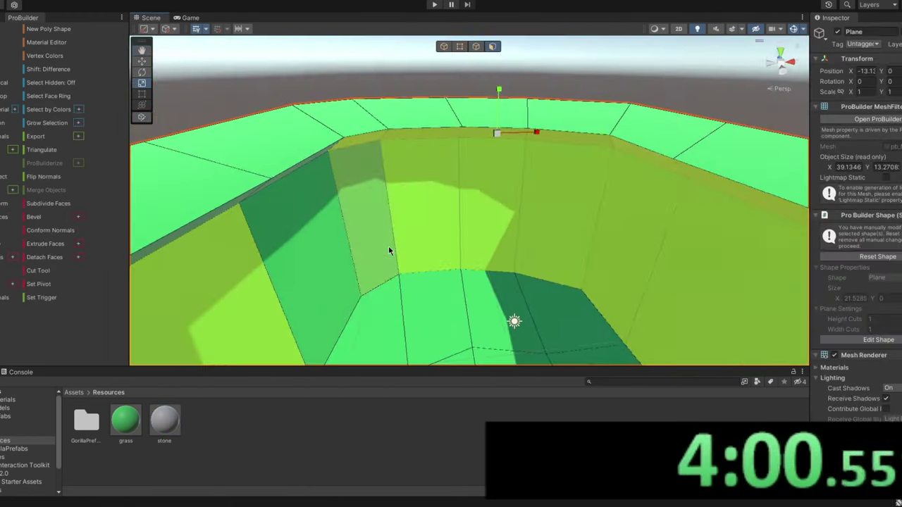
pyautogui.moveTo(388, 246); pyautogui.dragTo(449, 223, button='right')
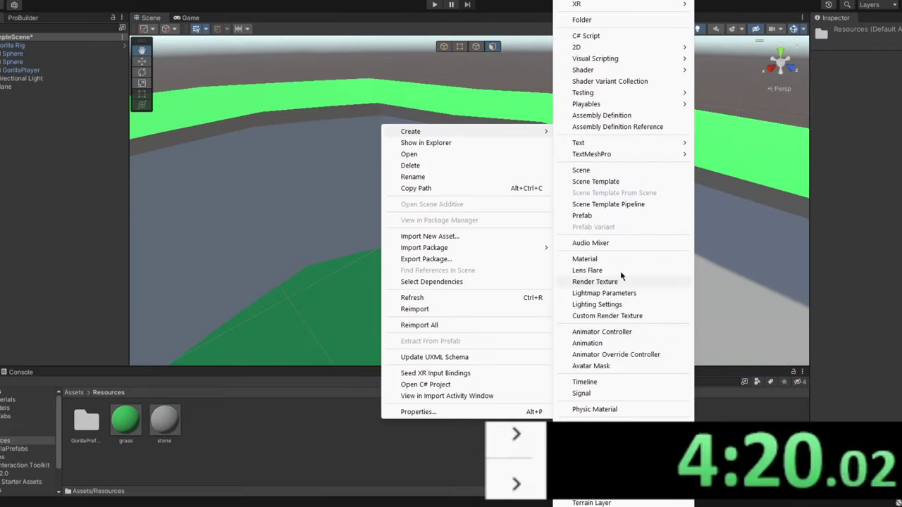
# - Create a material named Red in the Resources folder
pyautogui.click(618, 258)
pyautogui.write('Red')
pyautogui.press('Return')
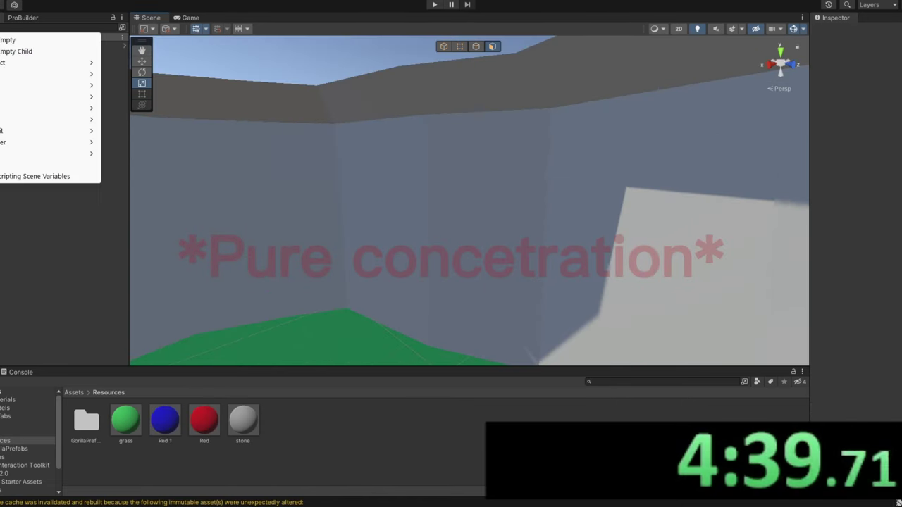
# - Add a cube to the scene and move it onto the grass floor at about X -3.65
pyautogui.click(124, 63)
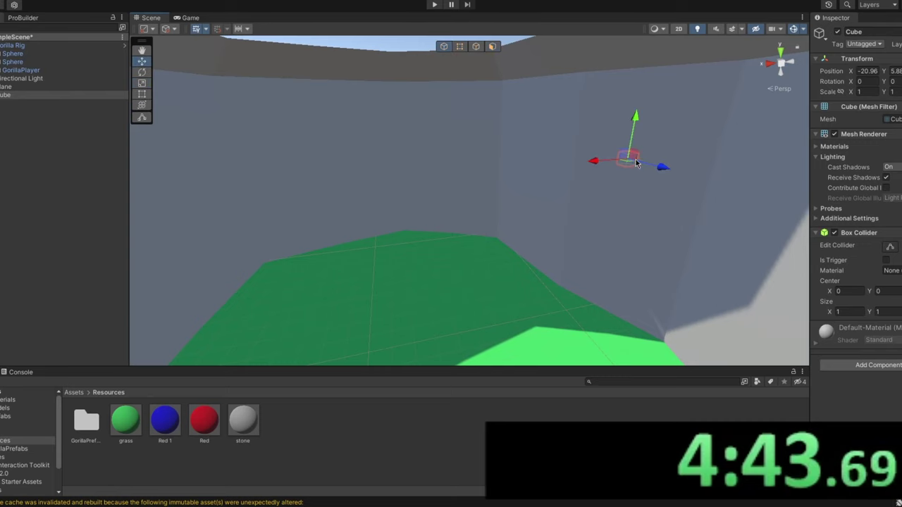
pyautogui.moveTo(636, 163); pyautogui.dragTo(465, 347)
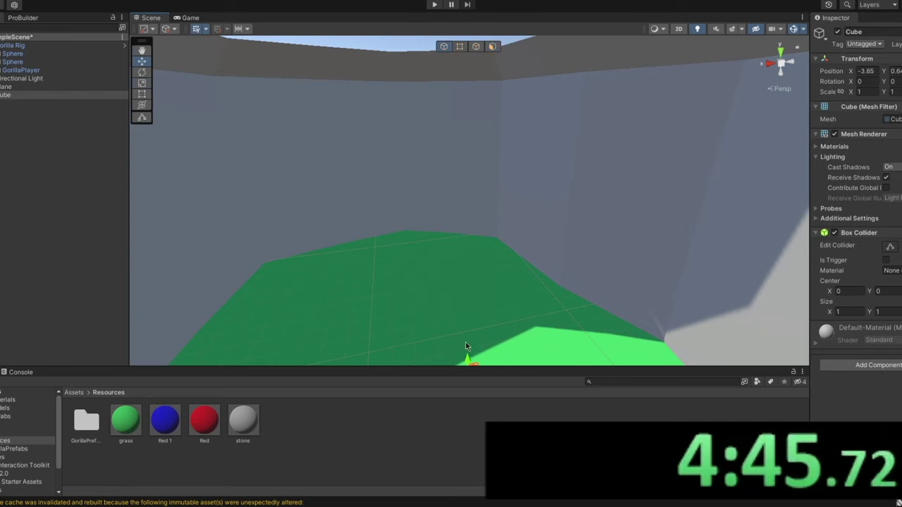
pyautogui.press('f')
pyautogui.press('r')
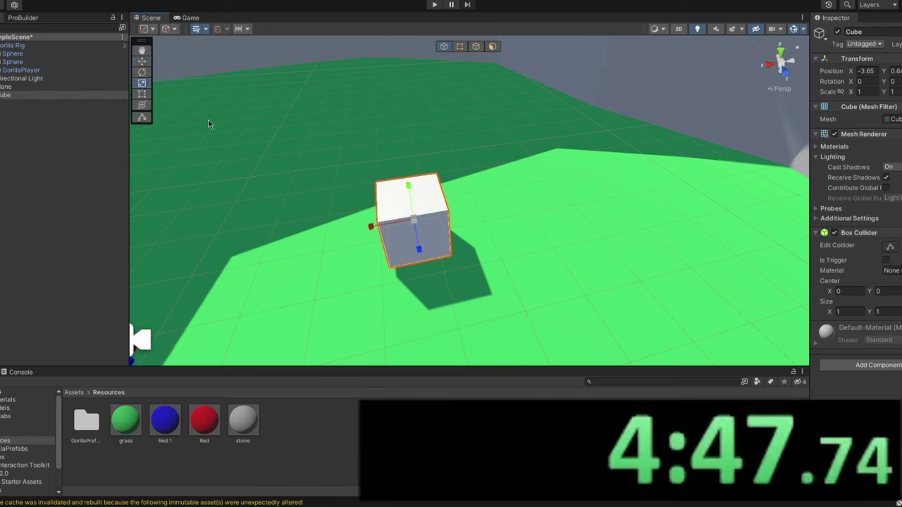
# - Scale the cube to about 0.26 along X and stretch it upward into a tall, thin slab
pyautogui.moveTo(371, 226); pyautogui.dragTo(402, 223)
pyautogui.click(143, 63)
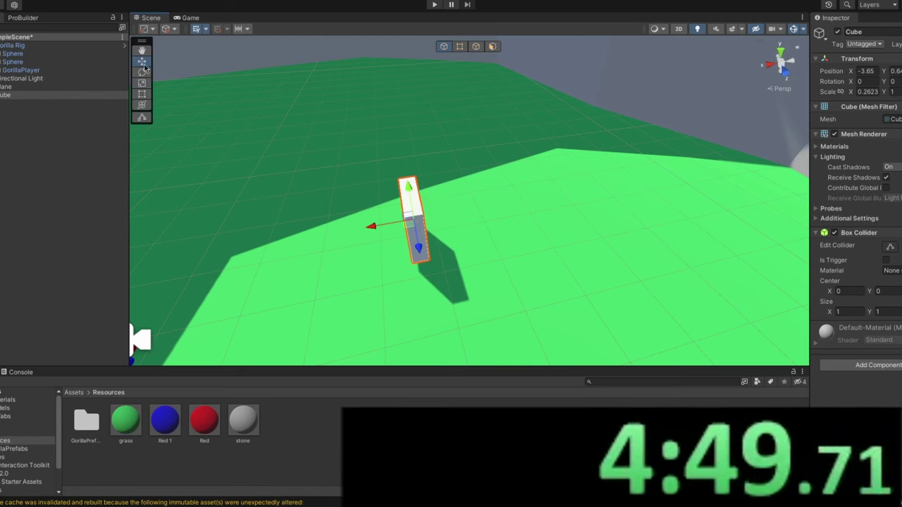
pyautogui.press('r')
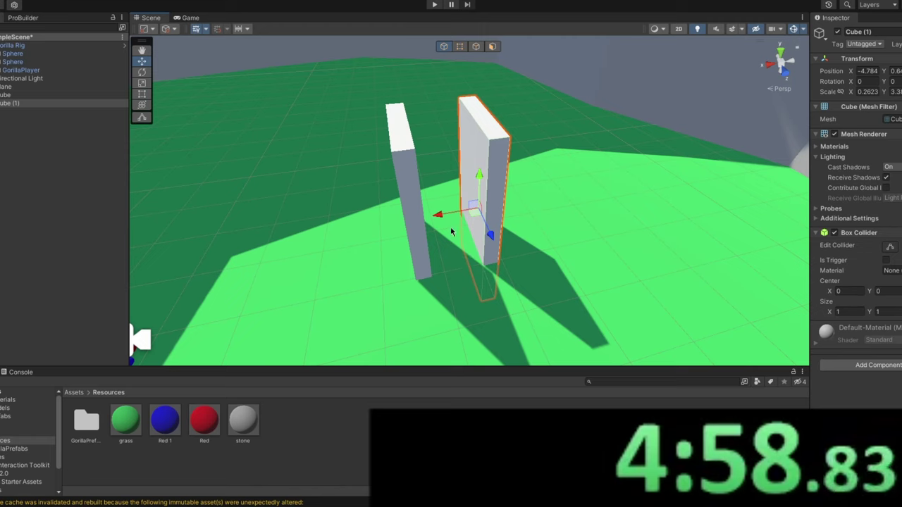
# - Move the duplicate slab slightly away from the first one, to about X -4.83
pyautogui.moveTo(440, 215)
pyautogui.mouseDown()
pyautogui.moveTo(469, 212)
pyautogui.moveTo(443, 214)
pyautogui.mouseUp()
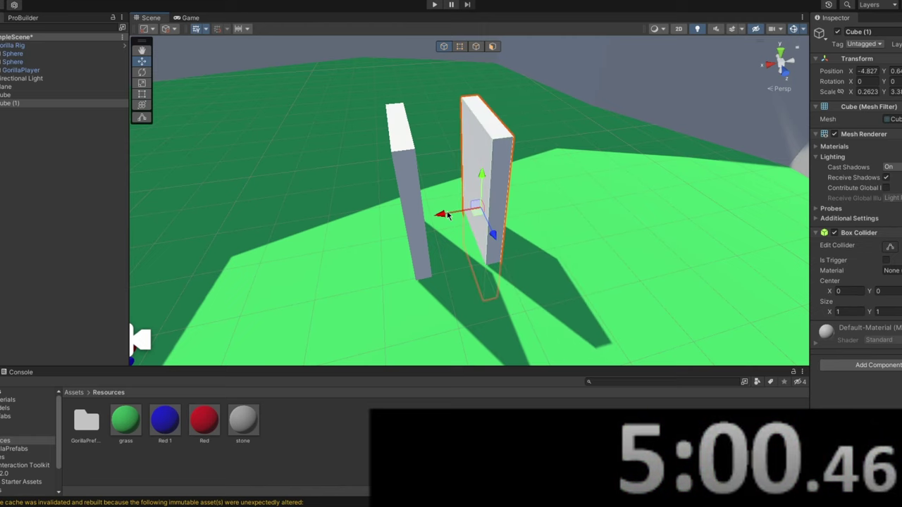
pyautogui.moveTo(444, 215); pyautogui.dragTo(556, 179, button='right')
pyautogui.click(404, 107)
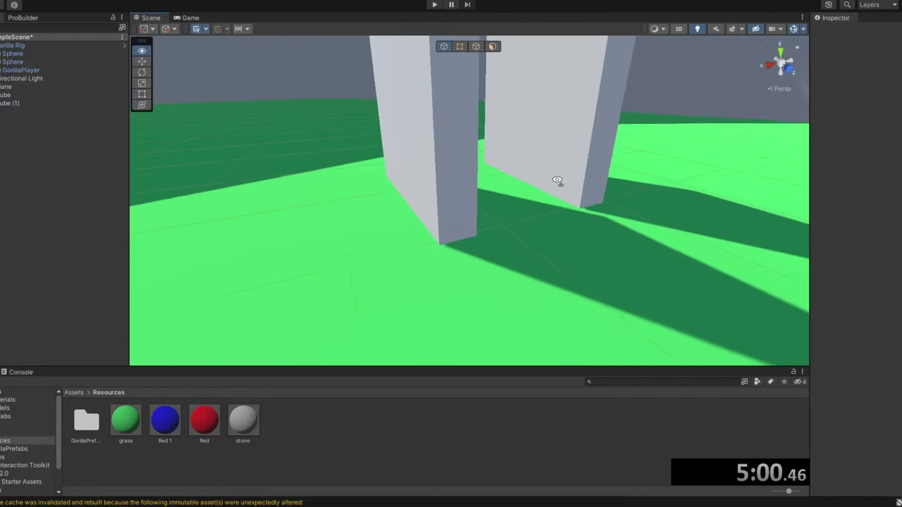
pyautogui.hotkey('ctrl', 'p')
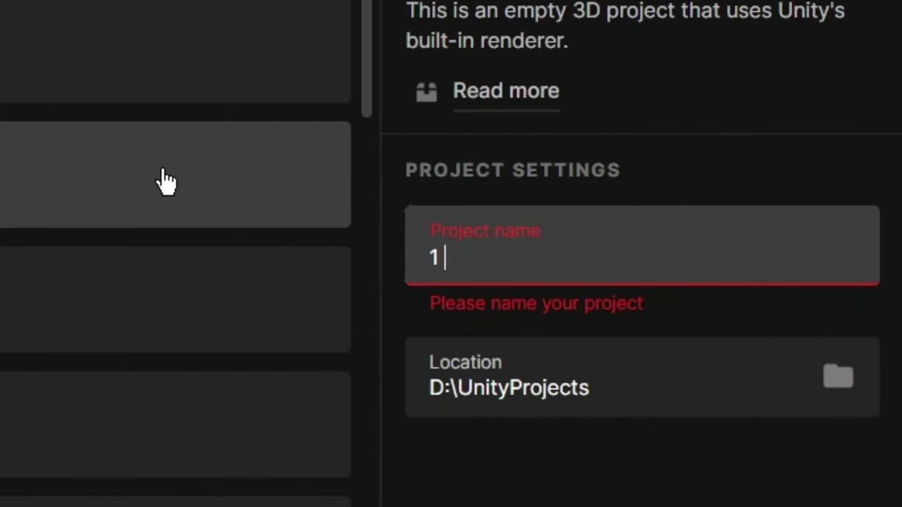
# - Switch to Unity Hub and enter a name beginning with 1 Ho for the new 3D project
pyautogui.write('Ho')
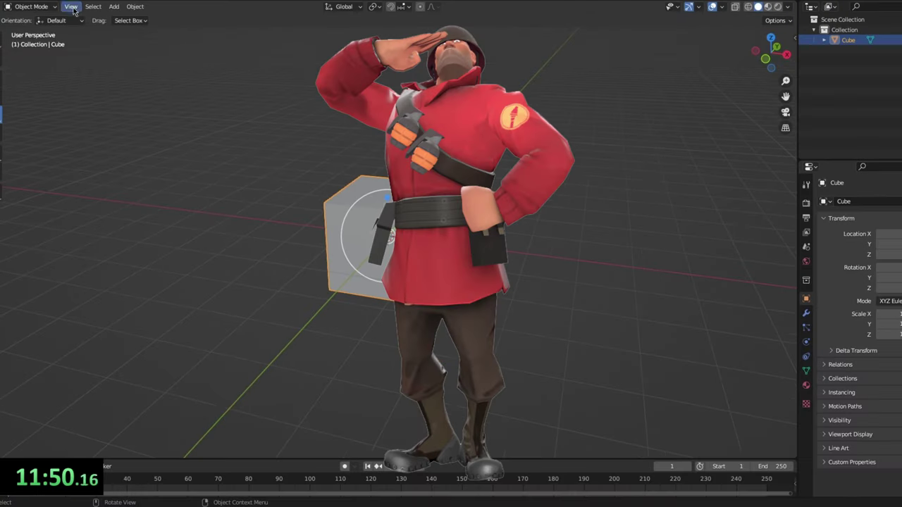
# - Switch to Blender and put the default cube into Edit Mode
pyautogui.click(32, 6)
pyautogui.click(28, 29)
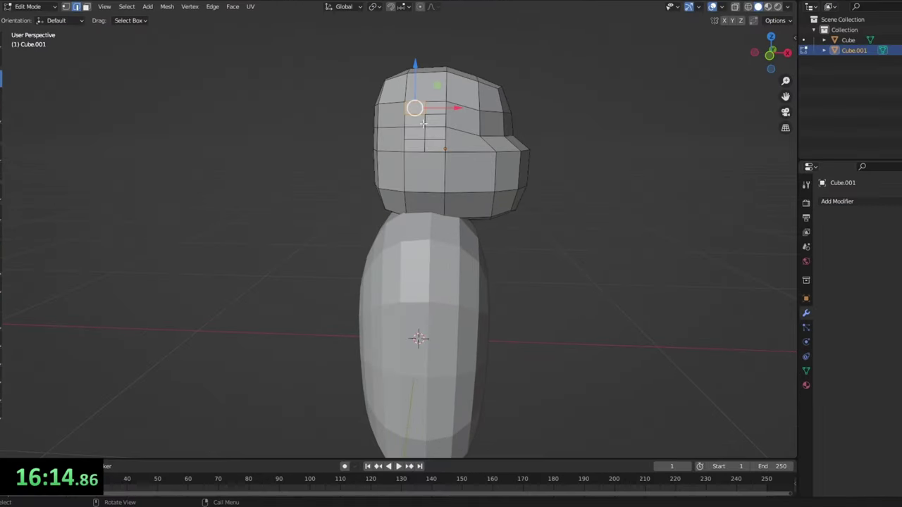
pyautogui.moveTo(422, 120)
pyautogui.mouseDown(button='middle')
pyautogui.moveTo(415, 130)
pyautogui.moveTo(395, 129)
pyautogui.moveTo(423, 134)
pyautogui.mouseUp(button='middle')
pyautogui.scroll(4, 416, 130)
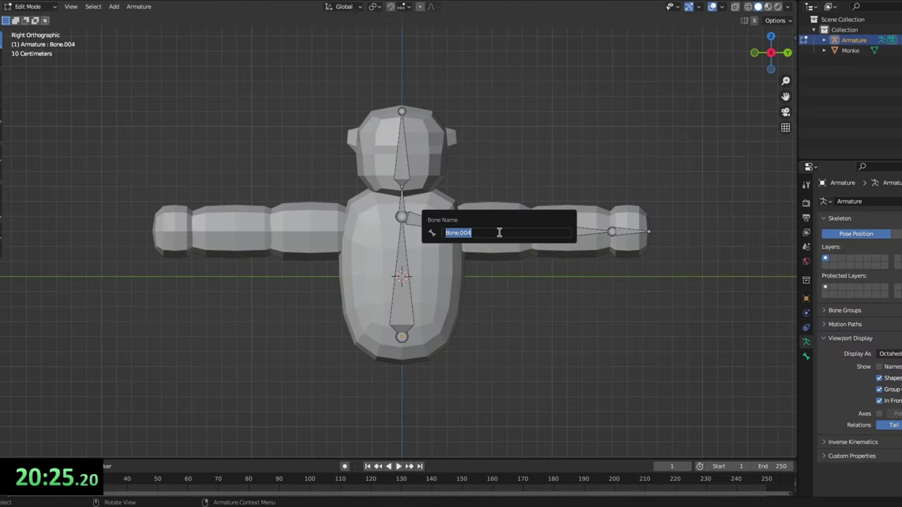
# - Rename the armature bone between the shoulder and the elbow as upperarm
pyautogui.write('m')
pyautogui.press('Return')
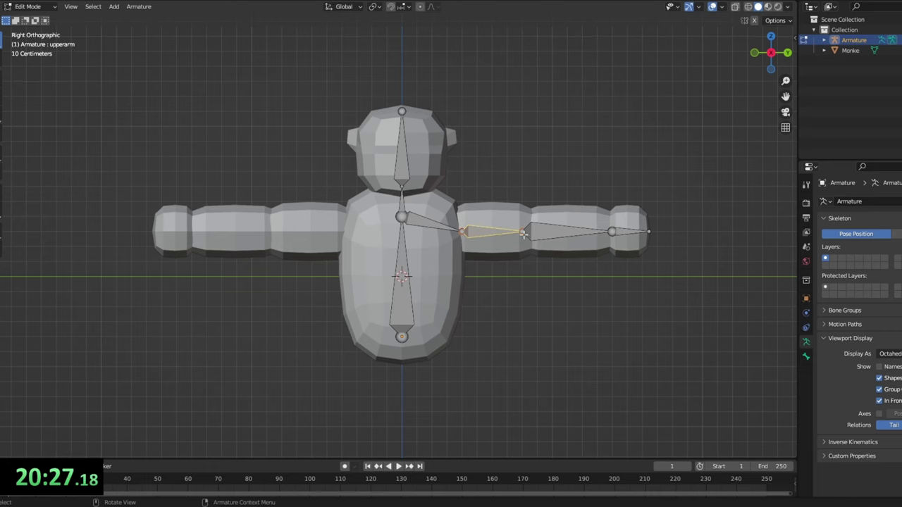
pyautogui.press('F2')
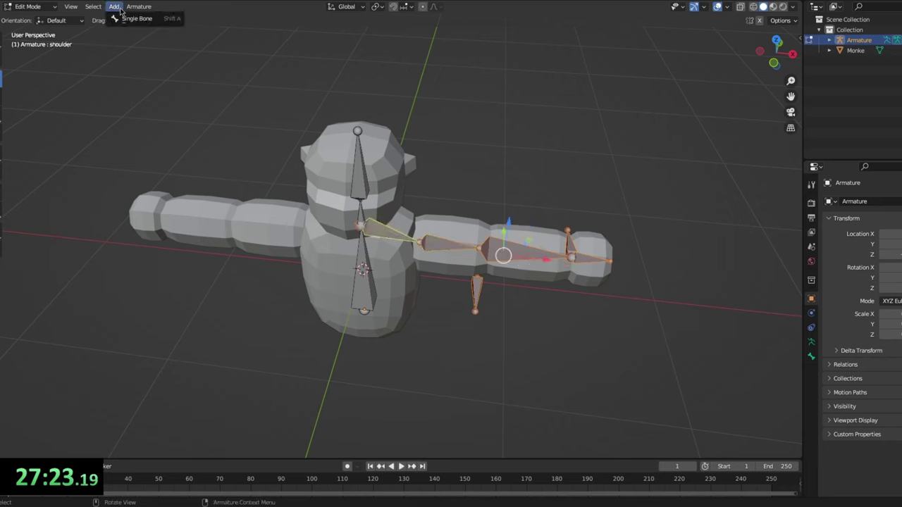
# - Try to symmetrize the selected arm bones and move the mirrored bones across to the opposite arm
pyautogui.click(141, 6)
pyautogui.click(175, 165)
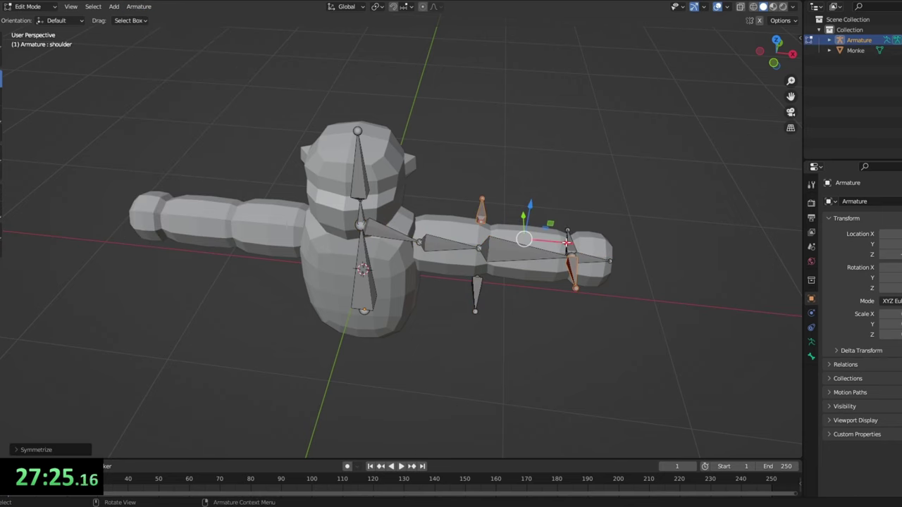
pyautogui.moveTo(567, 243); pyautogui.dragTo(191, 216)
pyautogui.moveTo(172, 312); pyautogui.dragTo(166, 312)
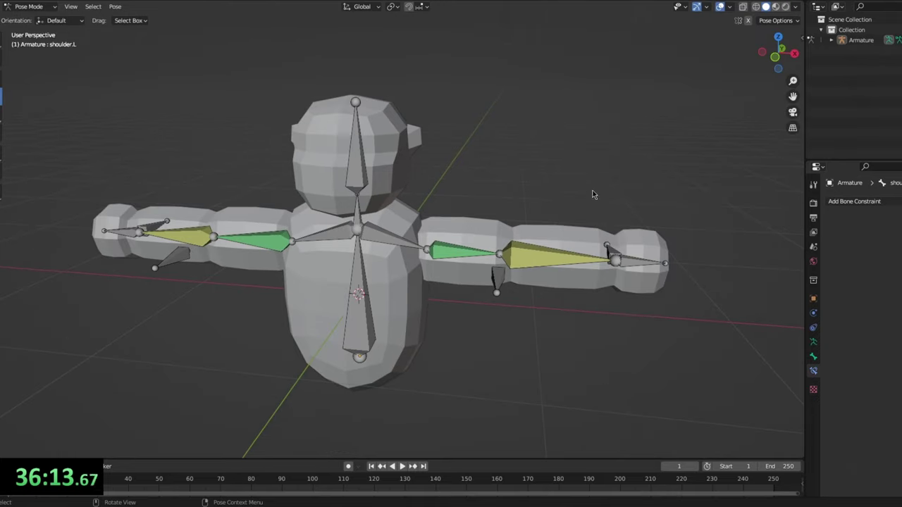
# - Select the iktarget.L bone at the wrist and shift it slightly to pose the arm
pyautogui.click(610, 250)
pyautogui.hotkey('shift', 'space')
pyautogui.press('g')
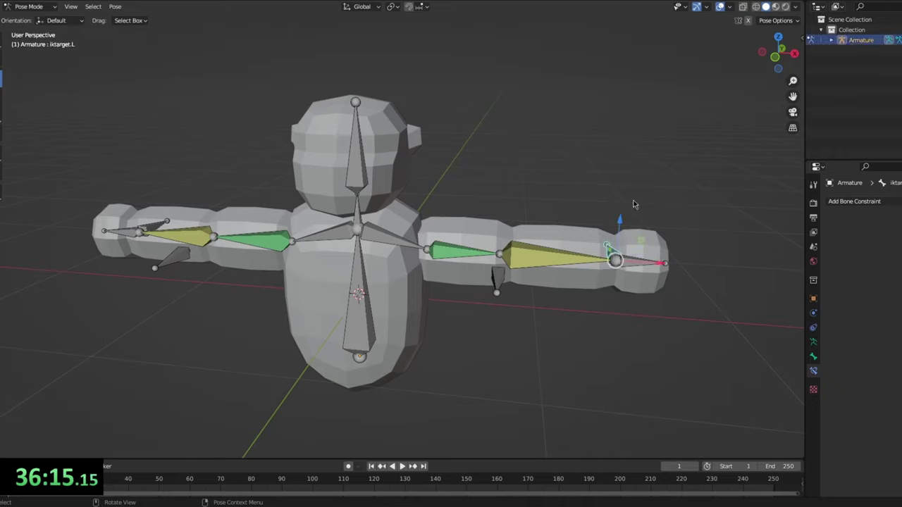
pyautogui.moveTo(637, 245)
pyautogui.mouseDown()
pyautogui.moveTo(550, 135)
pyautogui.moveTo(493, 113)
pyautogui.moveTo(663, 134)
pyautogui.moveTo(474, 288)
pyautogui.moveTo(637, 289)
pyautogui.moveTo(631, 257)
pyautogui.mouseUp()
pyautogui.moveTo(631, 258); pyautogui.dragTo(372, 326, button='middle')
# - Select the control bone behind the elbow and move it sideways to check how the arm bends
pyautogui.click(373, 326)
pyautogui.moveTo(411, 320); pyautogui.dragTo(517, 299)
pyautogui.rightClick(518, 300)
pyautogui.moveTo(424, 319); pyautogui.dragTo(493, 308)
pyautogui.moveTo(493, 309); pyautogui.dragTo(546, 263, button='middle')
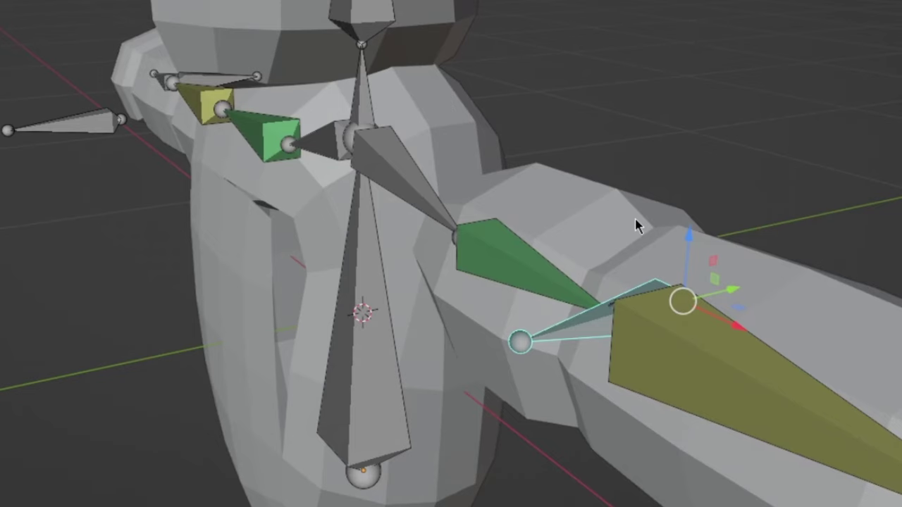
pyautogui.press('g')
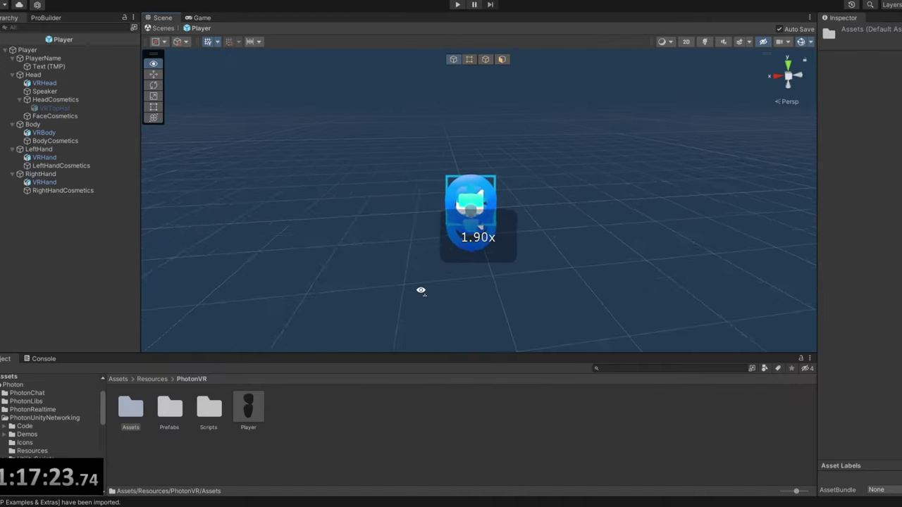
pyautogui.scroll(-5, 420, 290)
pyautogui.scroll(6, 432, 288)
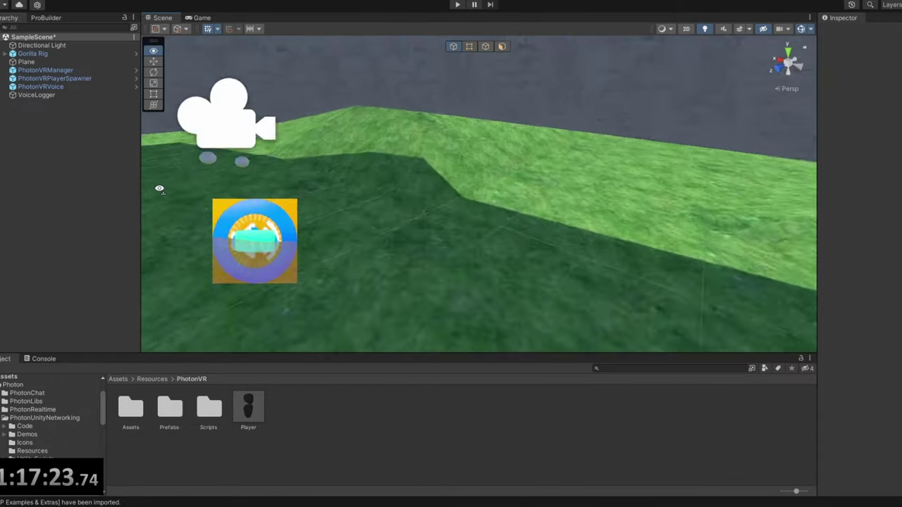
pyautogui.moveTo(451, 212); pyautogui.dragTo(403, 202, button='right')
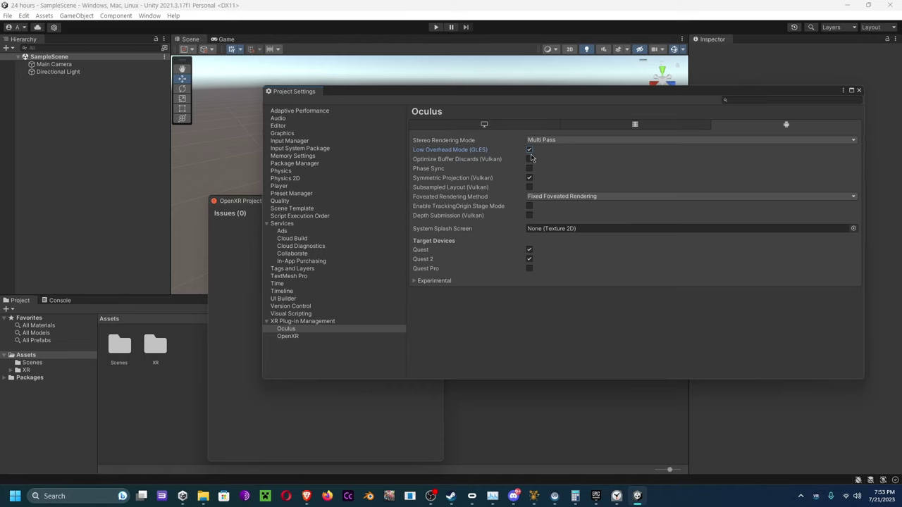
# - Show the desktop platform's Oculus settings in the Unity project settings
pyautogui.click(485, 125)
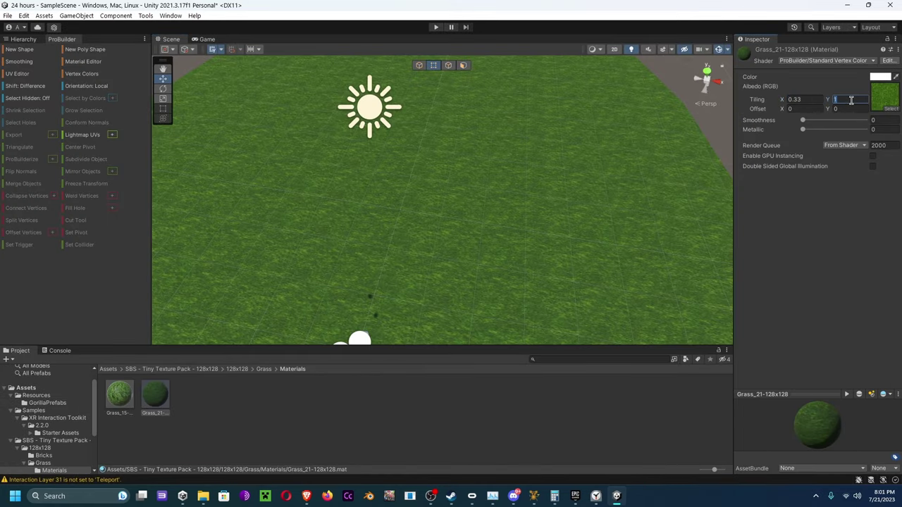
# - Set the Grass_21-128x128 material's Y tiling to 0.33
pyautogui.write('0.33')
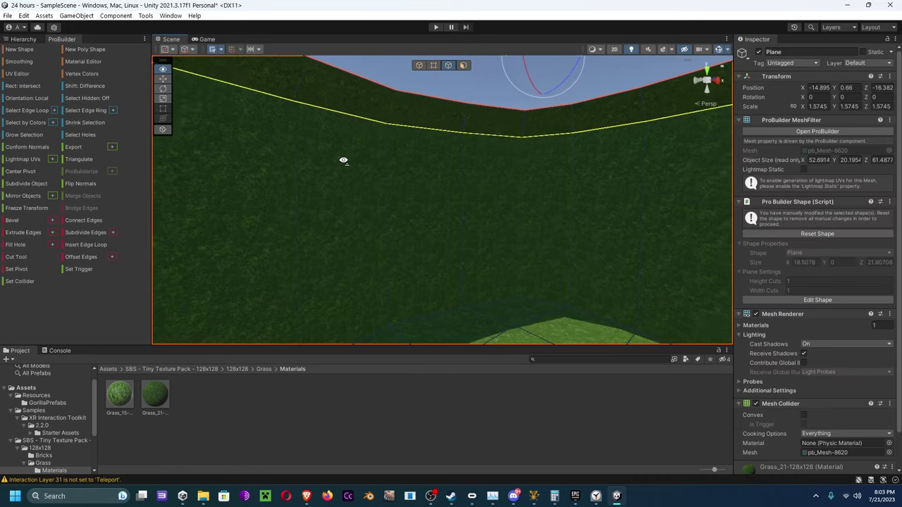
pyautogui.moveTo(475, 97); pyautogui.dragTo(494, 262)
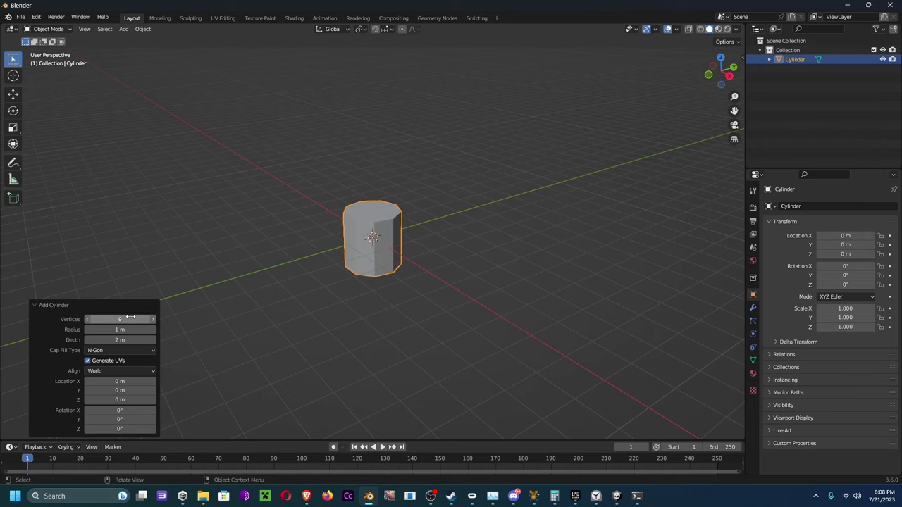
pyautogui.moveTo(166, 285); pyautogui.dragTo(232, 264, button='middle')
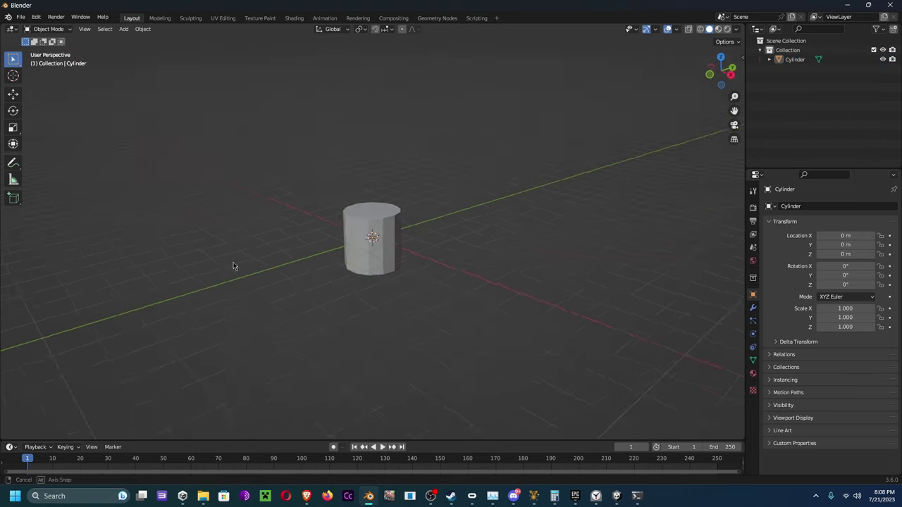
# - Add a horizontal loop cut around the cylinder and slide it toward the base with a factor of about 0.54
pyautogui.scroll(5, 346, 255)
pyautogui.click(50, 32)
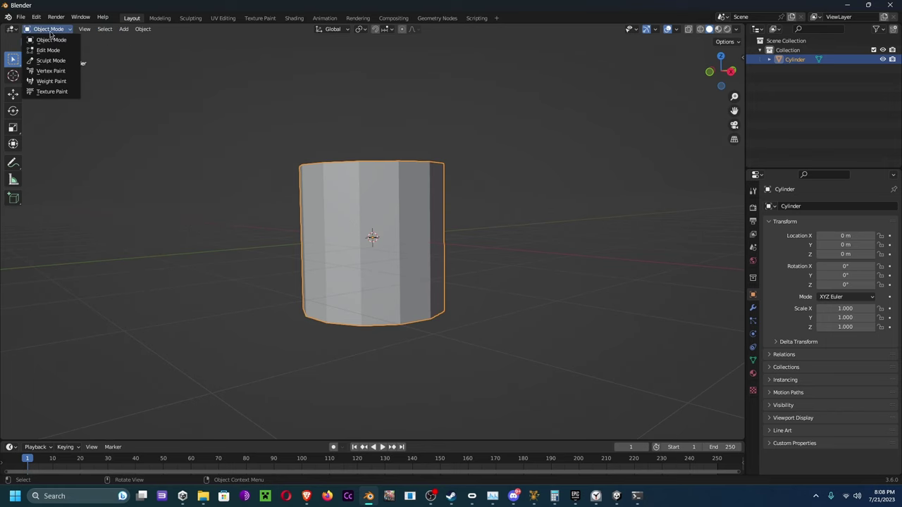
pyautogui.click(48, 52)
pyautogui.hotkey('ctrl', 'r')
pyautogui.click(432, 262)
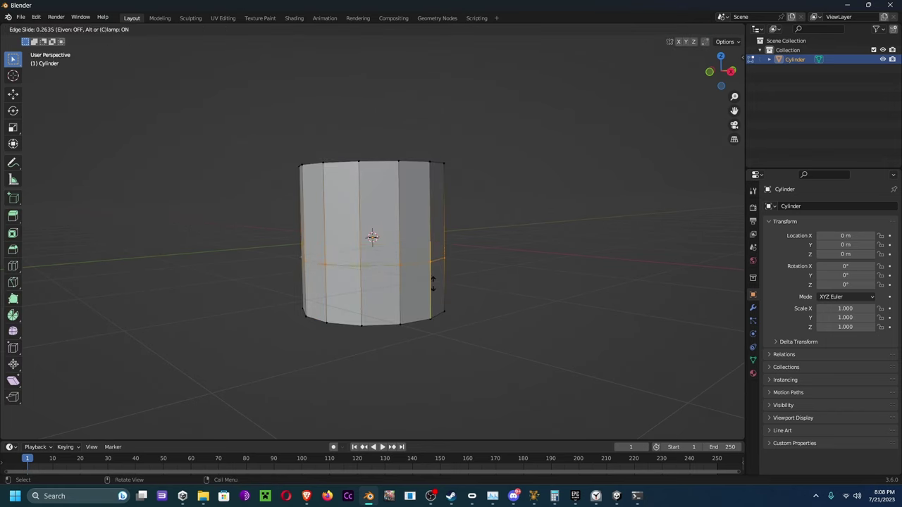
pyautogui.click(430, 307)
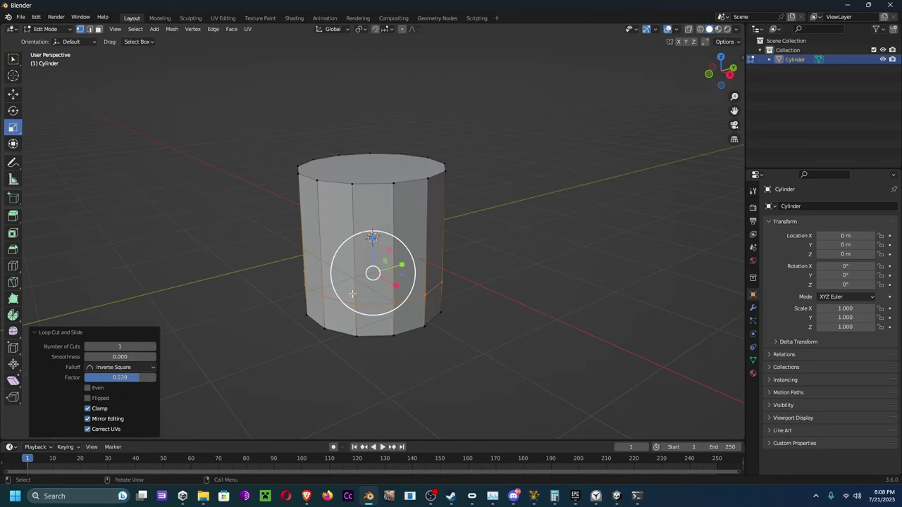
pyautogui.moveTo(352, 293); pyautogui.dragTo(393, 287, button='middle')
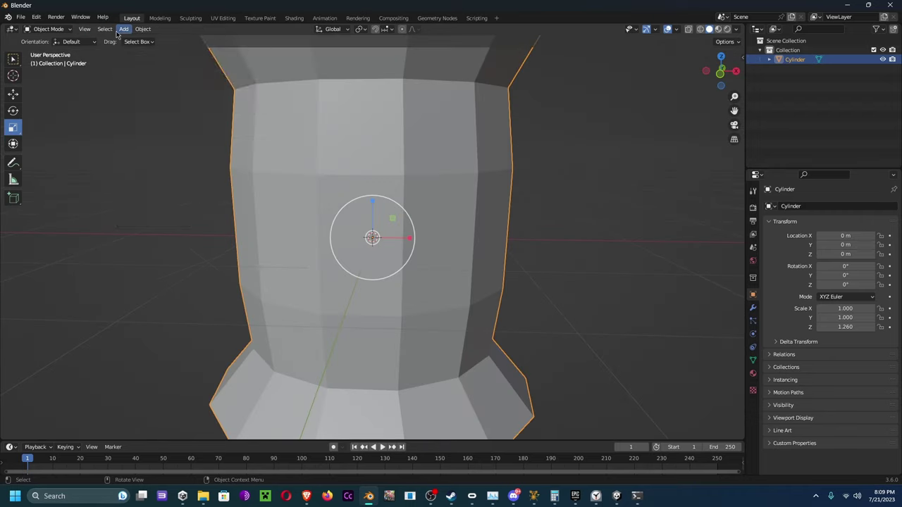
# - Narrow the trunk's waist by scaling its two middle edge loops down to about 0.89
pyautogui.click(115, 29)
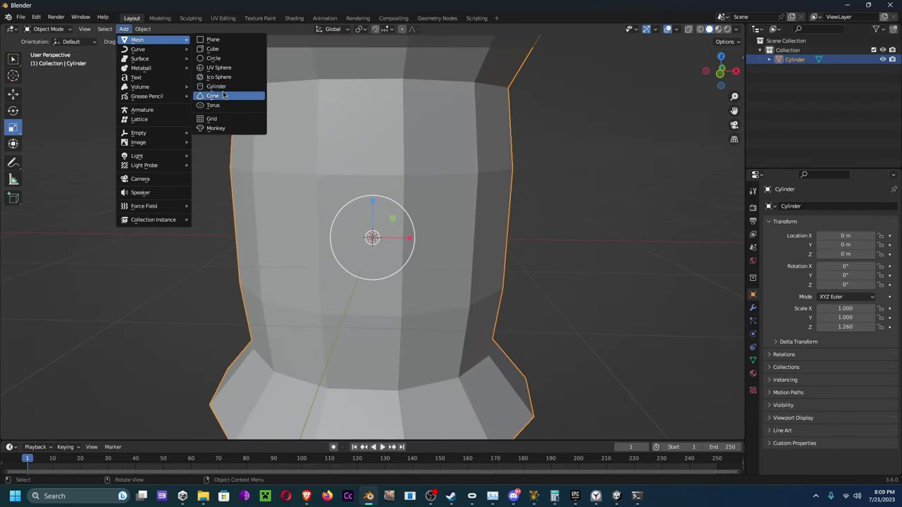
pyautogui.click(228, 95)
pyautogui.click(700, 29)
pyautogui.moveTo(197, 159); pyautogui.dragTo(564, 279)
pyautogui.moveTo(372, 201); pyautogui.dragTo(377, 212)
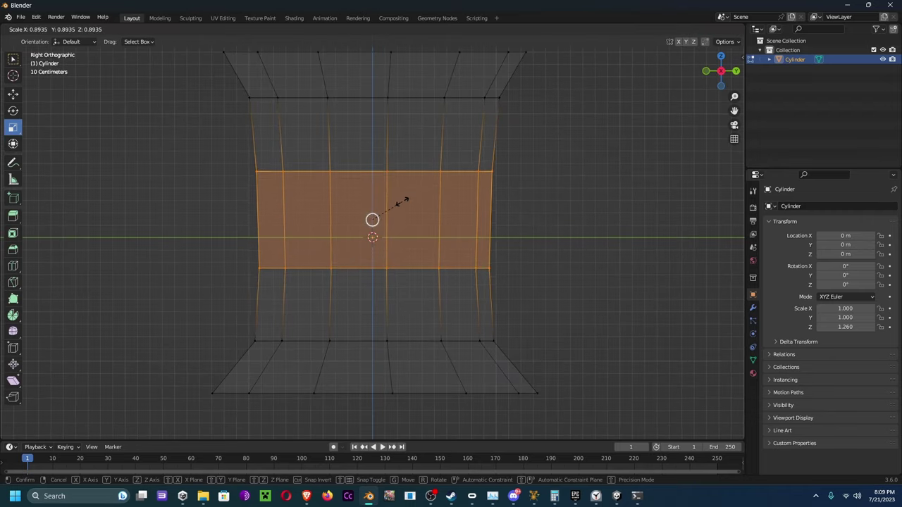
pyautogui.press('Tab')
pyautogui.hotkey('shift', 'z')
pyautogui.moveTo(561, 170); pyautogui.dragTo(504, 143, button='middle')
pyautogui.scroll(2, 505, 143)
# - Add a new cylinder mesh at the trunk's centre and rotate it onto its side
pyautogui.click(123, 29)
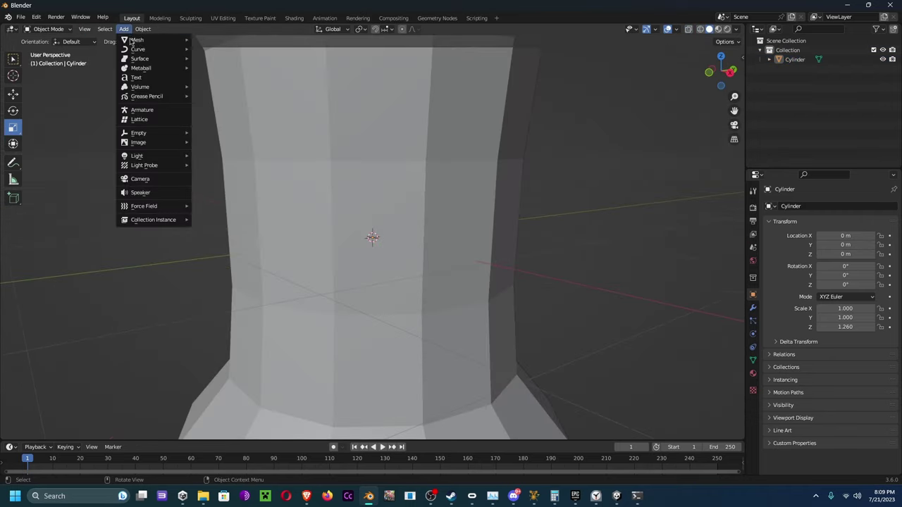
pyautogui.click(218, 108)
pyautogui.scroll(-2, 454, 141)
pyautogui.hotkey('shift', 'space')
pyautogui.press('r')
pyautogui.moveTo(378, 207); pyautogui.dragTo(357, 242)
# - Shrink the sideways cylinder and move it partway into the trunk's side wall
pyautogui.hotkey('shift', 'space')
pyautogui.press('s')
pyautogui.scroll(5, 356, 242)
pyautogui.hotkey('shift', 'space')
pyautogui.press('g')
pyautogui.moveTo(423, 260); pyautogui.dragTo(521, 310)
pyautogui.moveTo(521, 310); pyautogui.dragTo(362, 243, button='middle')
# - Cut a round recess into the trunk with an applied Boolean Difference modifier that uses the small cylinder as cutter
pyautogui.click(418, 84)
pyautogui.click(753, 308)
pyautogui.click(781, 205)
pyautogui.click(659, 278)
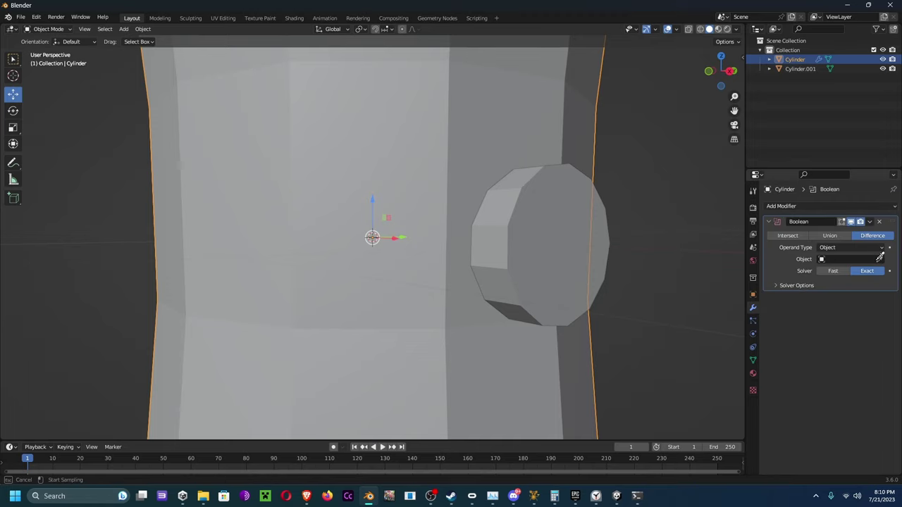
pyautogui.moveTo(536, 211); pyautogui.dragTo(498, 236, button='middle')
pyautogui.scroll(-3, 498, 236)
pyautogui.hotkey('ctrl', 'a')
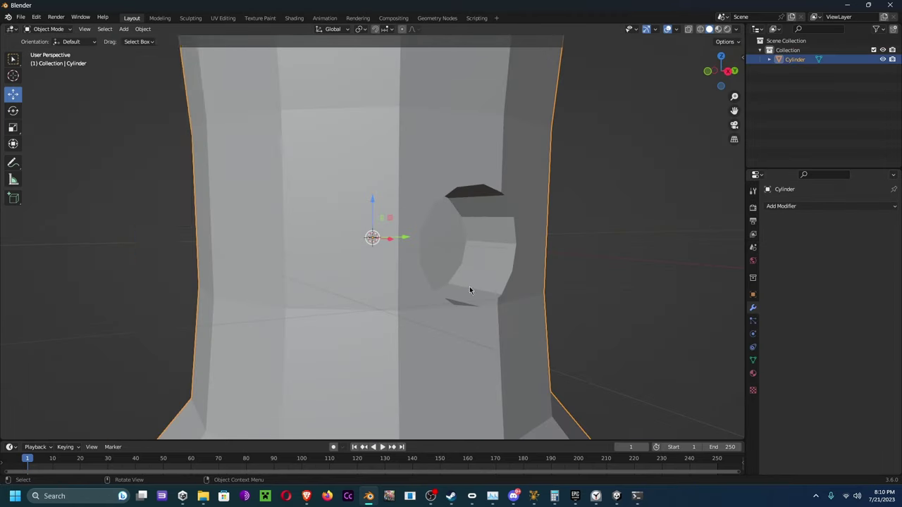
# - Add a 13-vertex cylinder with a 1 m radius and 2 m depth, and hide the trunk
pyautogui.click(123, 29)
pyautogui.moveTo(137, 39)
pyautogui.click(222, 87)
pyautogui.hotkey('shift', 'h')
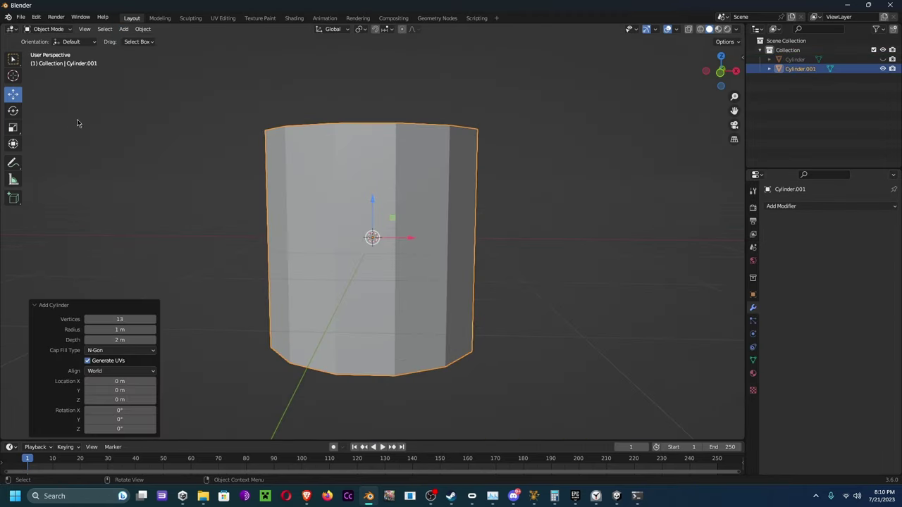
# - Widen the new cylinder's mesh inside the trunk by a factor of 1.143 in X and Y only
pyautogui.press('Tab')
pyautogui.click(12, 127)
pyautogui.press('s')
pyautogui.press('z')
pyautogui.hotkey('shift', 'z')
pyautogui.click(400, 203)
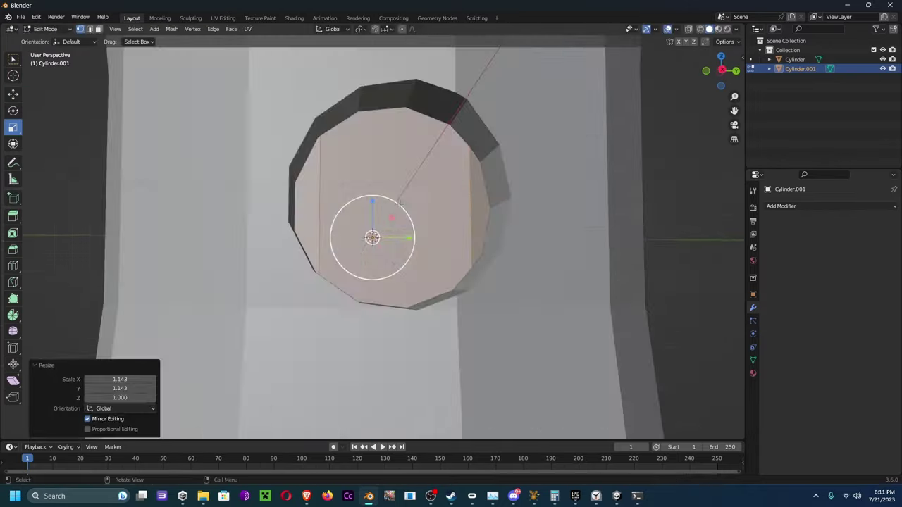
# - Leave mesh editing, select the trunk object, and open the choices for adding a modifier to it
pyautogui.press('Tab')
pyautogui.click(795, 59)
pyautogui.click(781, 206)
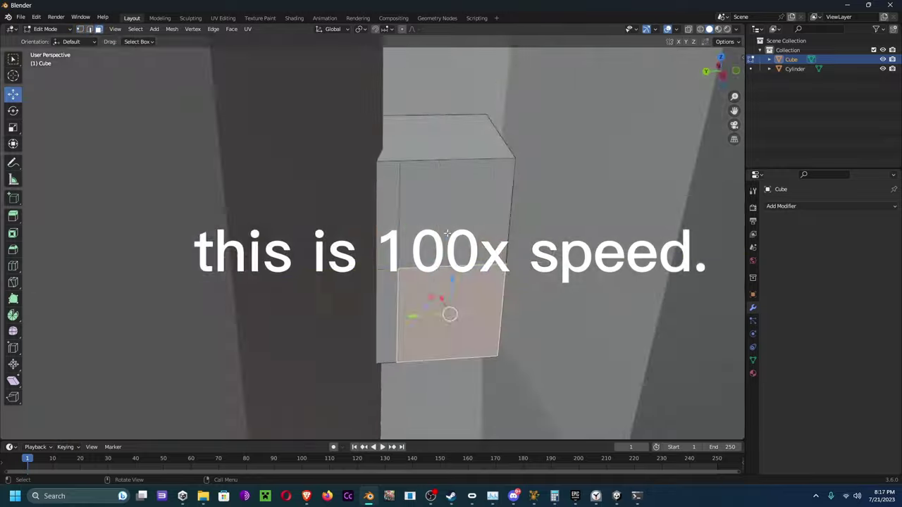
# - Reshape the Cube block inside the trunk by moving its end faces and corner vertices along the wall
pyautogui.moveTo(446, 312); pyautogui.dragTo(428, 368)
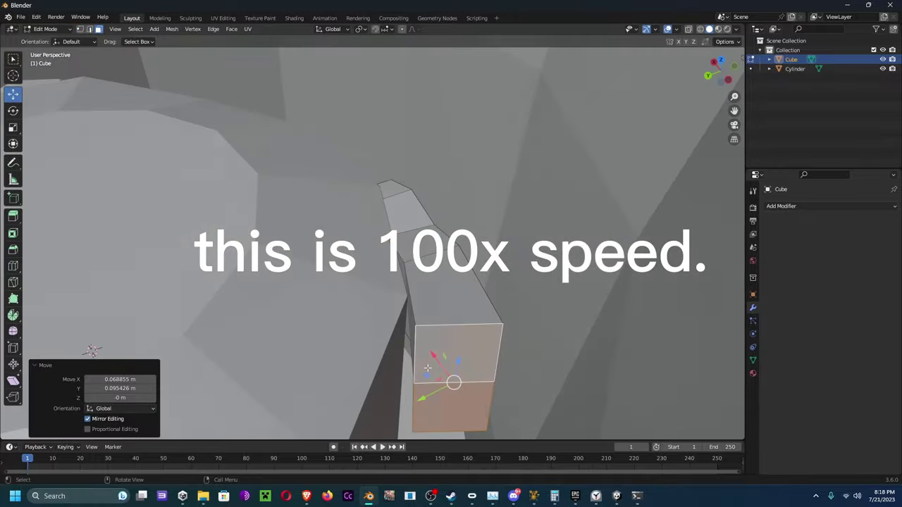
pyautogui.moveTo(428, 368); pyautogui.dragTo(536, 303, button='middle')
pyautogui.moveTo(595, 303); pyautogui.dragTo(594, 291)
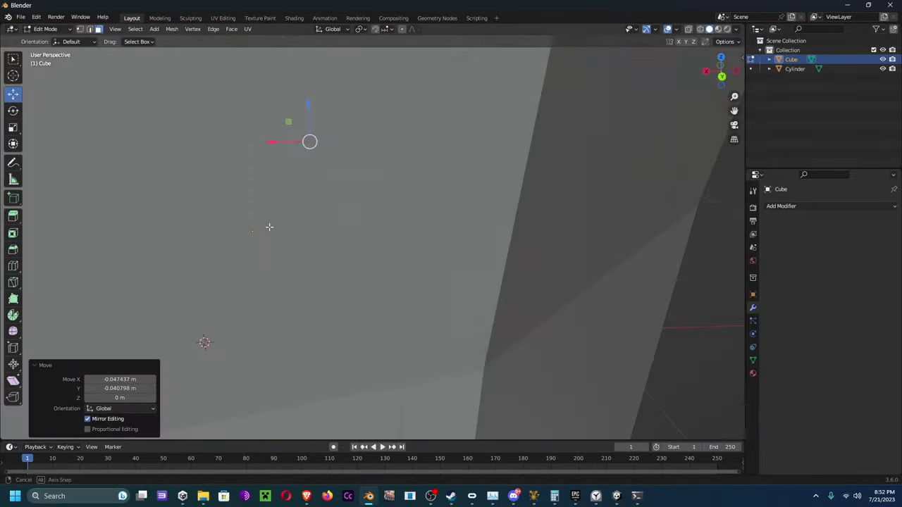
pyautogui.moveTo(269, 227); pyautogui.dragTo(367, 282, button='middle')
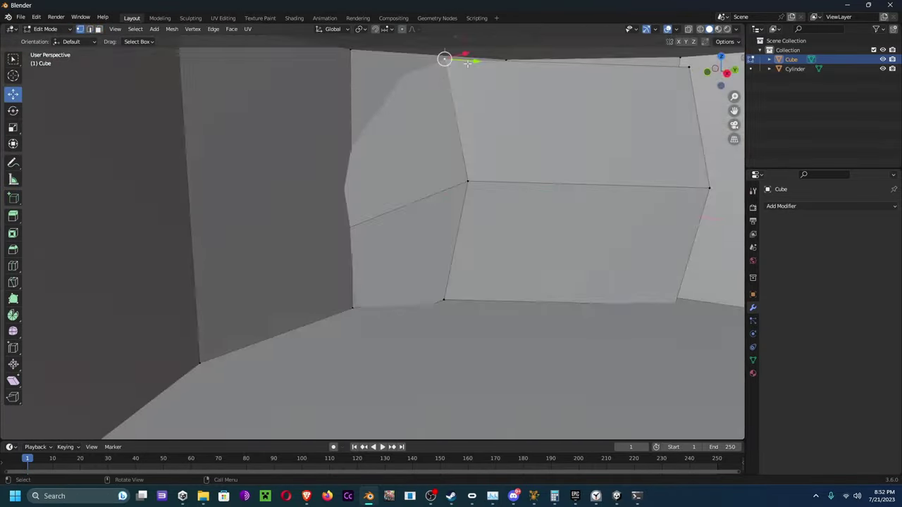
pyautogui.moveTo(366, 281); pyautogui.dragTo(402, 326)
pyautogui.moveTo(403, 326); pyautogui.dragTo(333, 306, button='middle')
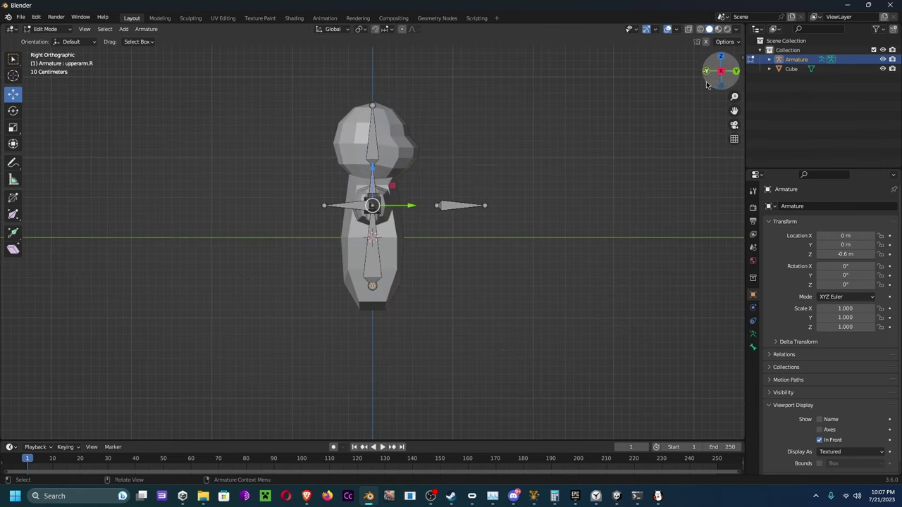
# - Extrude a bone 0.5 m along Y from the joint of the upperarm.R bone
pyautogui.click(425, 217)
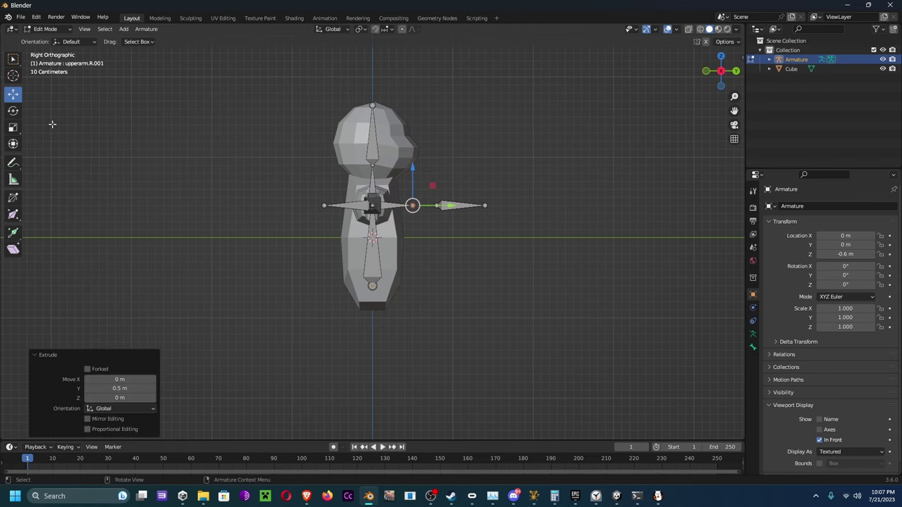
pyautogui.click(400, 213)
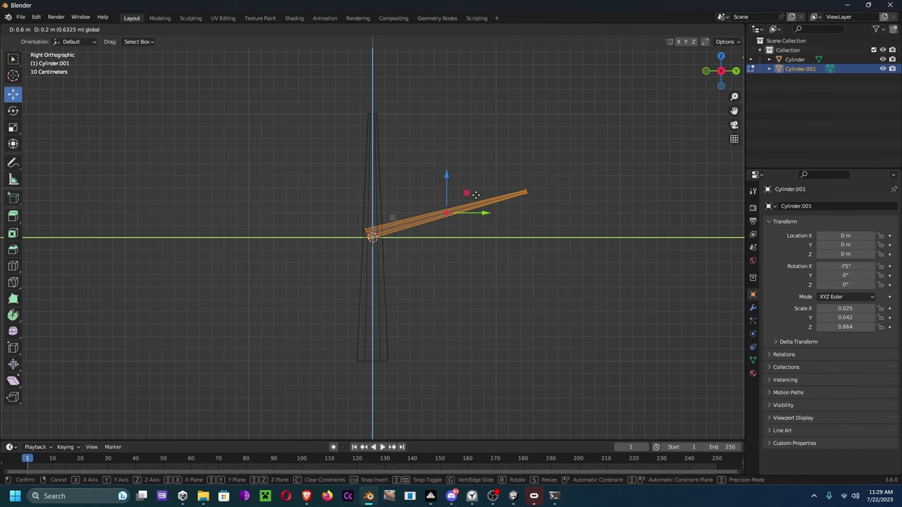
# - Move the thin branch's mesh 0.6 m along Y and 0.2 m along Z so its base meets the trunk, and deselect it
pyautogui.click(475, 195)
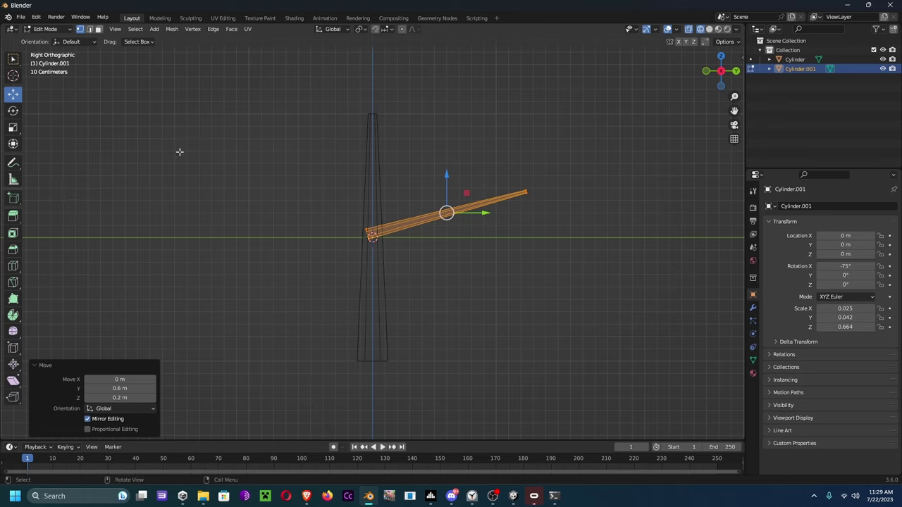
pyautogui.hotkey('alt', 'a')
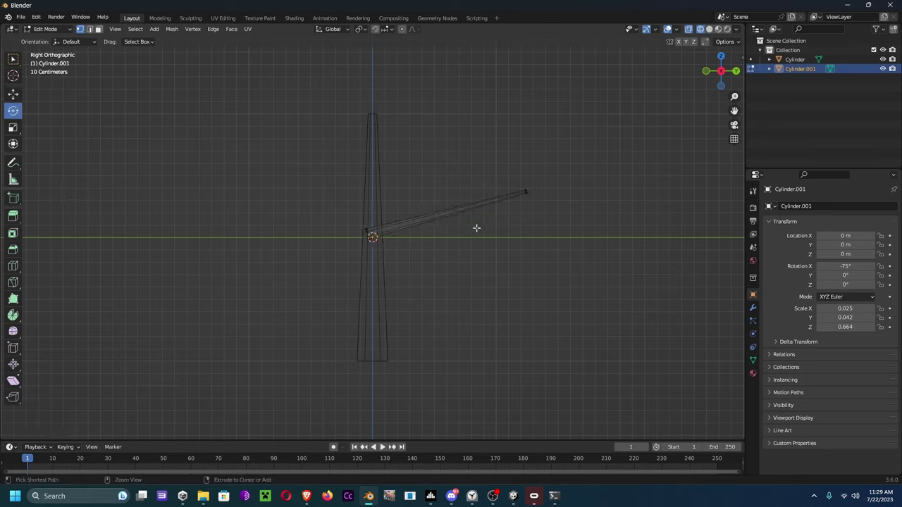
pyautogui.click(483, 206)
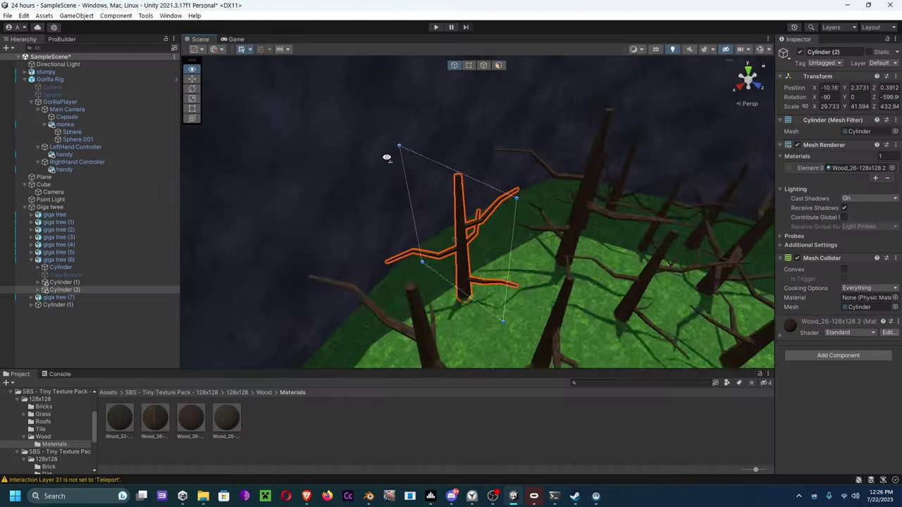
pyautogui.keyDown('alt'); pyautogui.moveTo(383, 157); pyautogui.dragTo(425, 137); pyautogui.keyUp('alt')
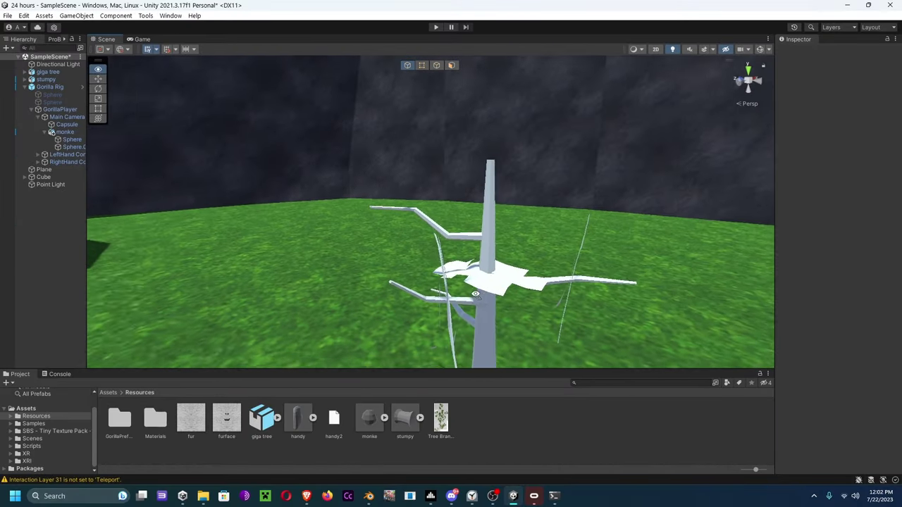
pyautogui.keyDown('alt'); pyautogui.moveTo(437, 296); pyautogui.dragTo(441, 227); pyautogui.keyUp('alt')
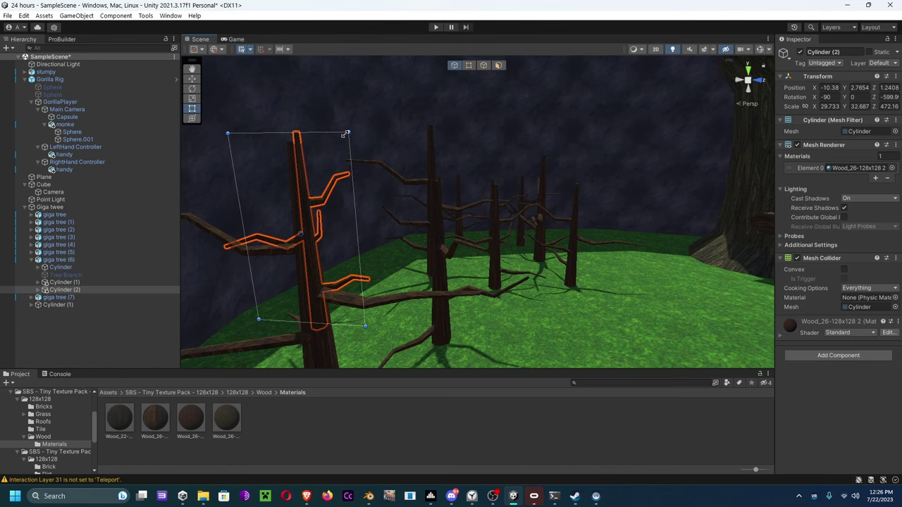
pyautogui.keyDown('alt'); pyautogui.moveTo(345, 152); pyautogui.dragTo(303, 148); pyautogui.keyUp('alt')
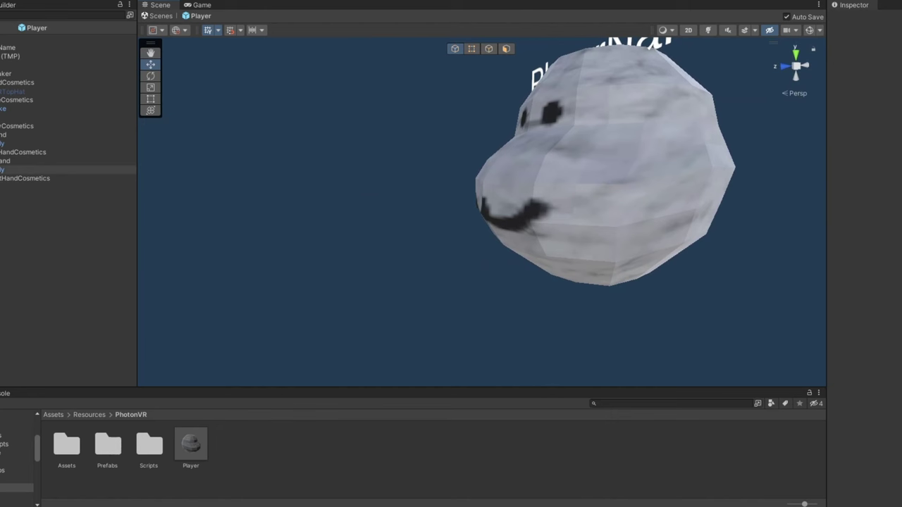
# - Select a handy model in the Player prefab and examine it up close
pyautogui.click(95, 170)
pyautogui.press('f')
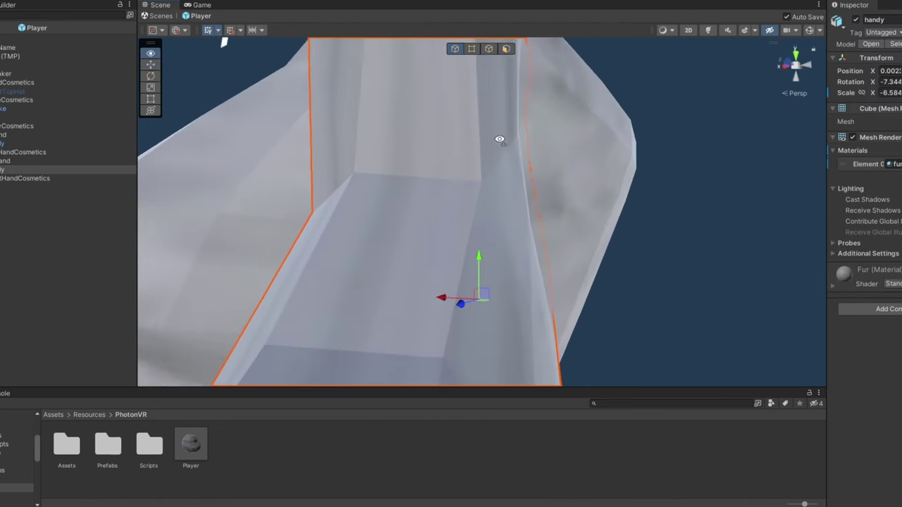
pyautogui.keyDown('alt'); pyautogui.moveTo(500, 139); pyautogui.dragTo(451, 144); pyautogui.keyUp('alt')
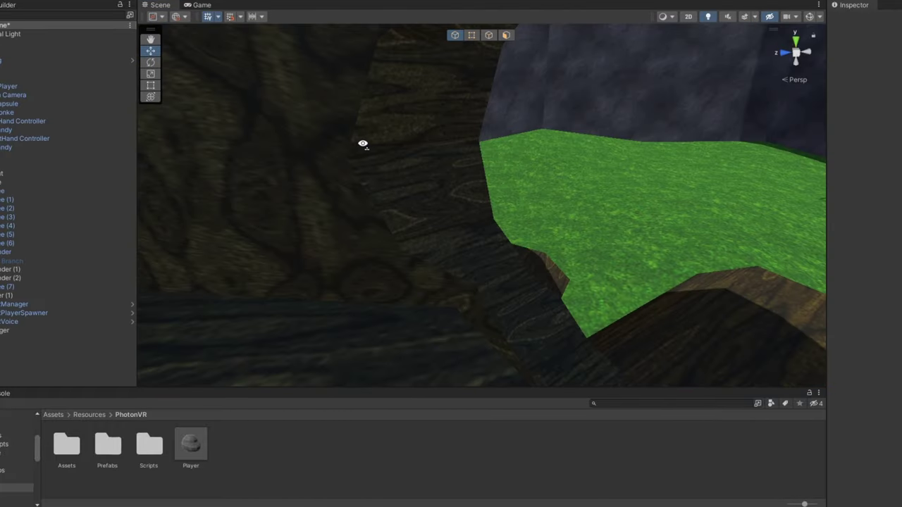
# - Select both handy models and the monke model of the gorilla rig together in the scene
pyautogui.moveTo(362, 144); pyautogui.dragTo(282, 152, button='right')
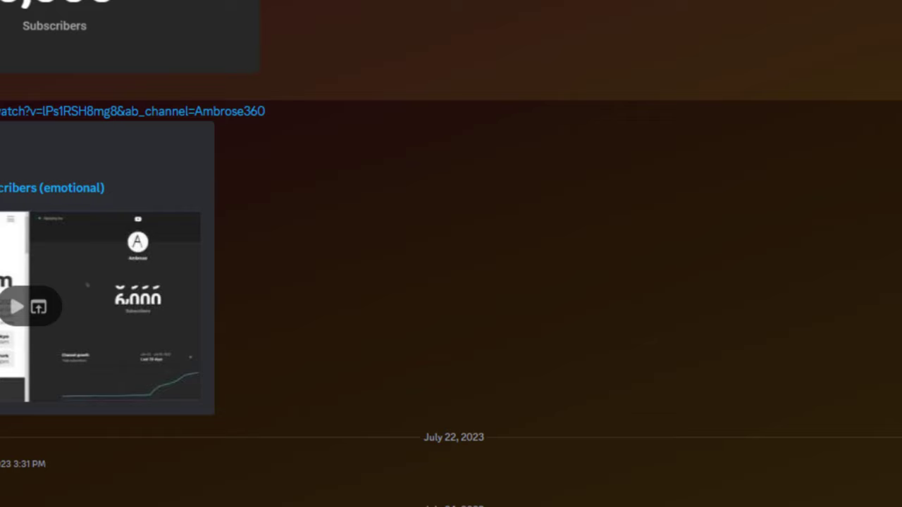
pyautogui.keyDown('ctrl'); pyautogui.click(10, 131); pyautogui.keyUp('ctrl')
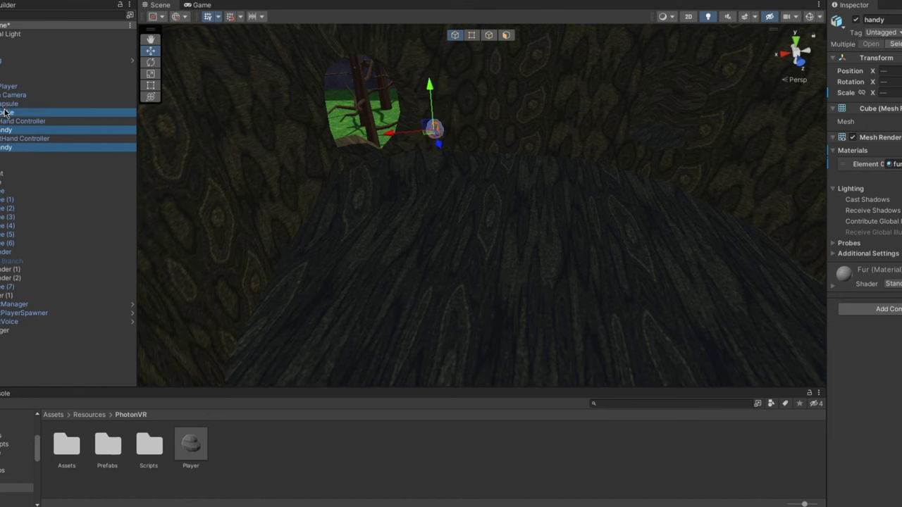
pyautogui.keyDown('ctrl'); pyautogui.click(6, 112); pyautogui.keyUp('ctrl')
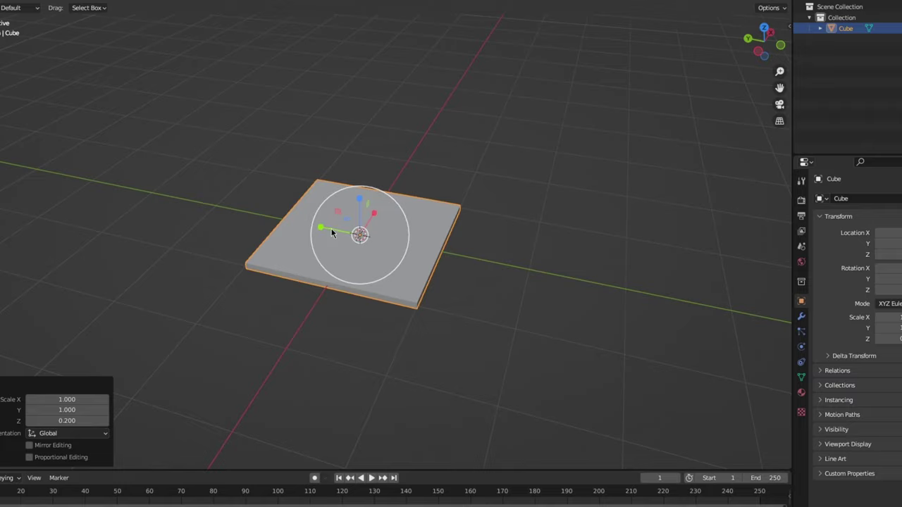
# - Scale the flattened cube along the Y axis to shape the tabletop
pyautogui.moveTo(332, 234); pyautogui.dragTo(427, 243)
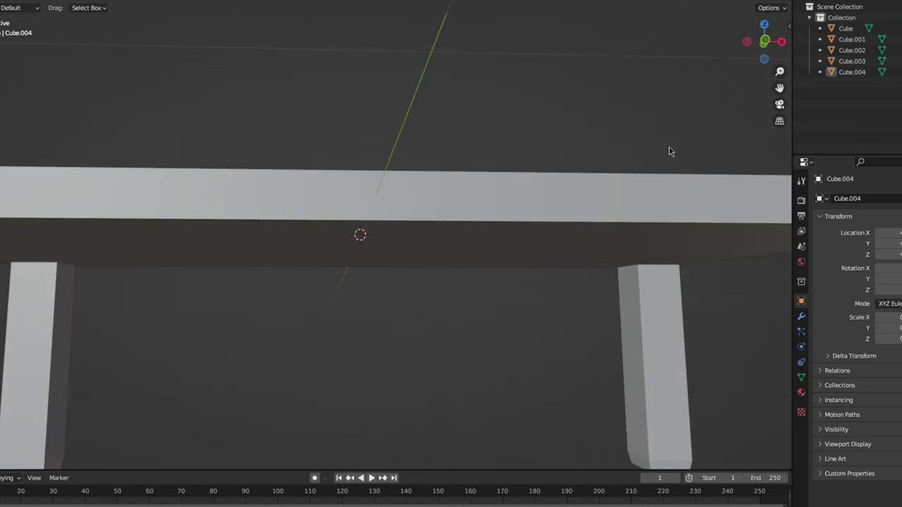
# - Look over the four-legged table and start adding another object to it
pyautogui.moveTo(670, 151); pyautogui.dragTo(450, 214, button='middle')
pyautogui.scroll(-5, 450, 208)
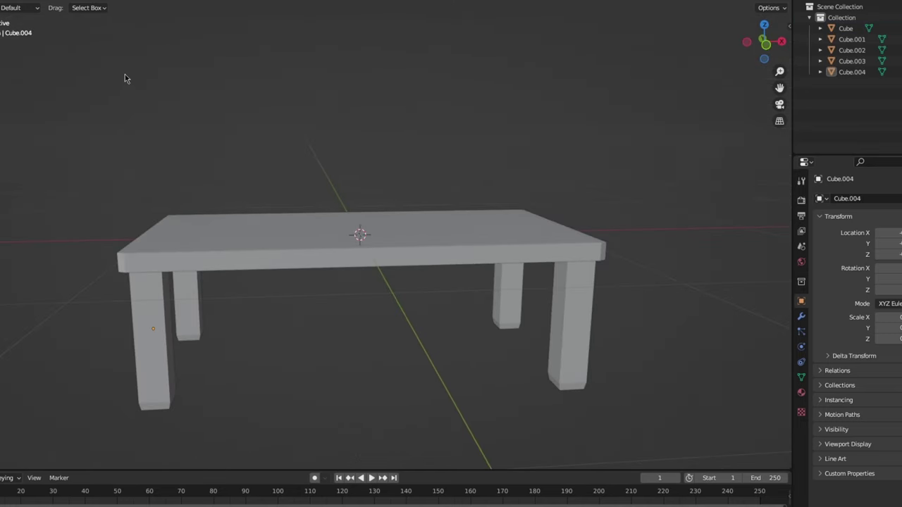
pyautogui.moveTo(125, 76); pyautogui.dragTo(134, 111, button='middle')
pyautogui.hotkey('shift', 'a')
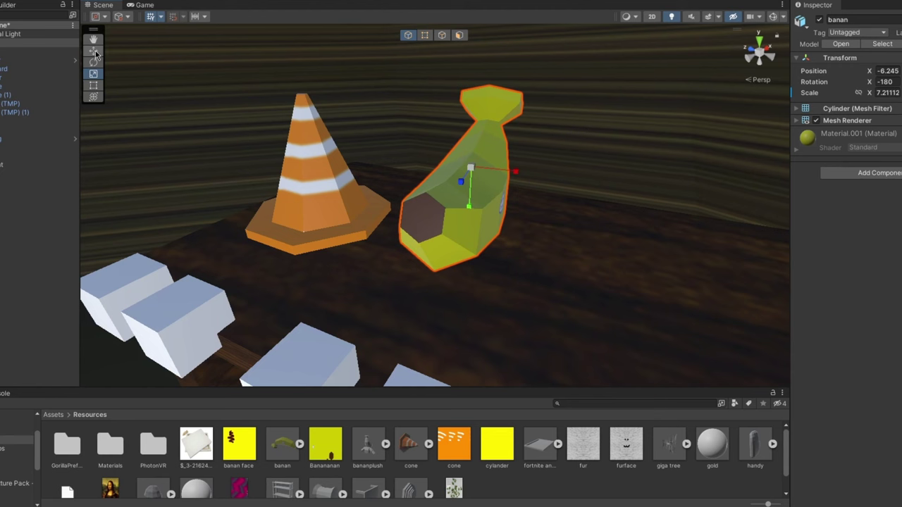
# - Activate the Move tool for the banan model beside the traffic cone
pyautogui.click(94, 51)
pyautogui.moveTo(296, 211); pyautogui.dragTo(266, 126, button='right')
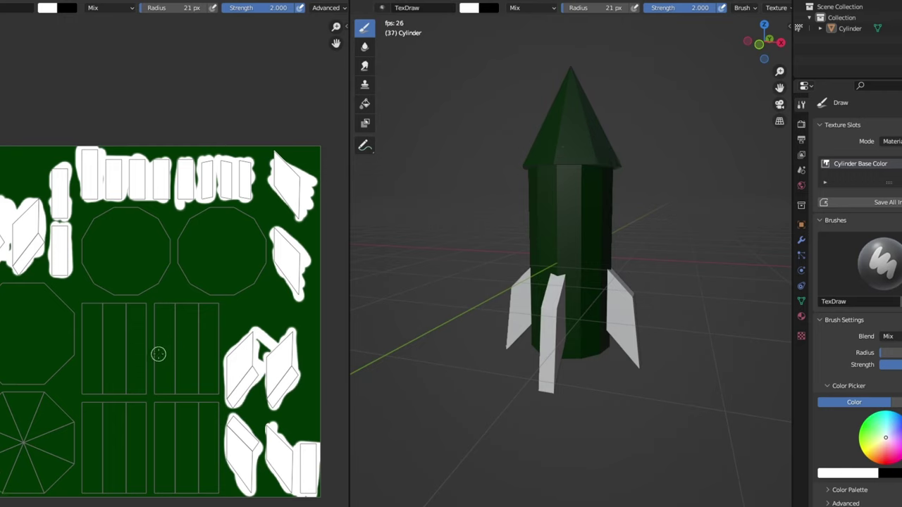
# - Try painting the rocket's nose-cone UV island white with a 180 px brush, and undo the stroke
pyautogui.moveTo(43, 422); pyautogui.dragTo(30, 432)
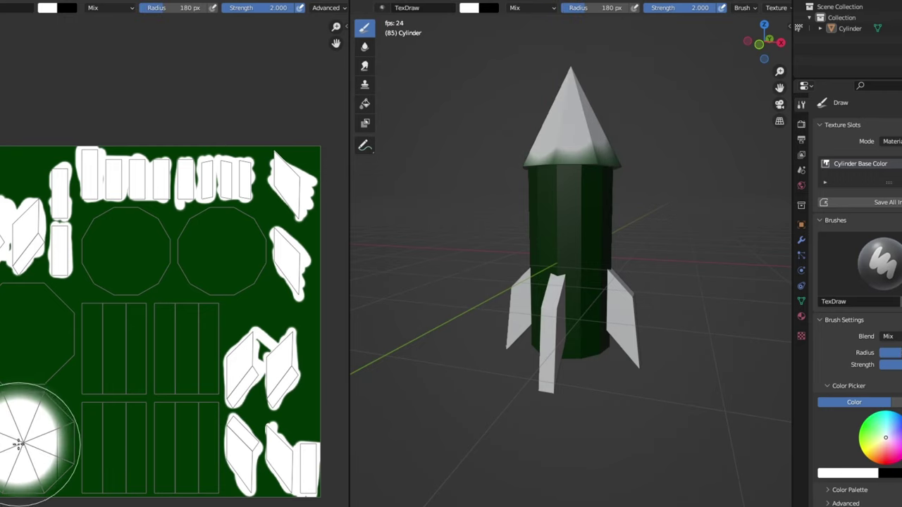
pyautogui.hotkey('ctrl', 'z')
# - Open the paint brush's colour picker to choose a different colour for the rocket texture
pyautogui.click(59, 10)
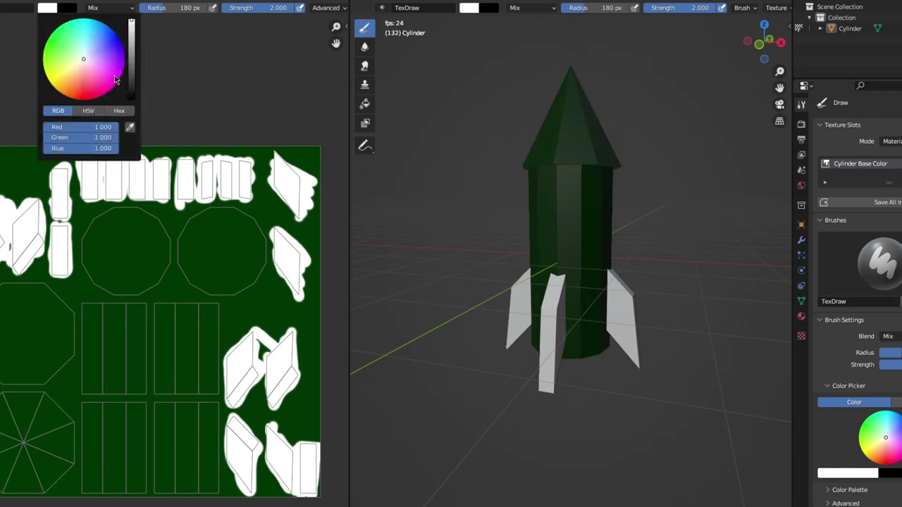